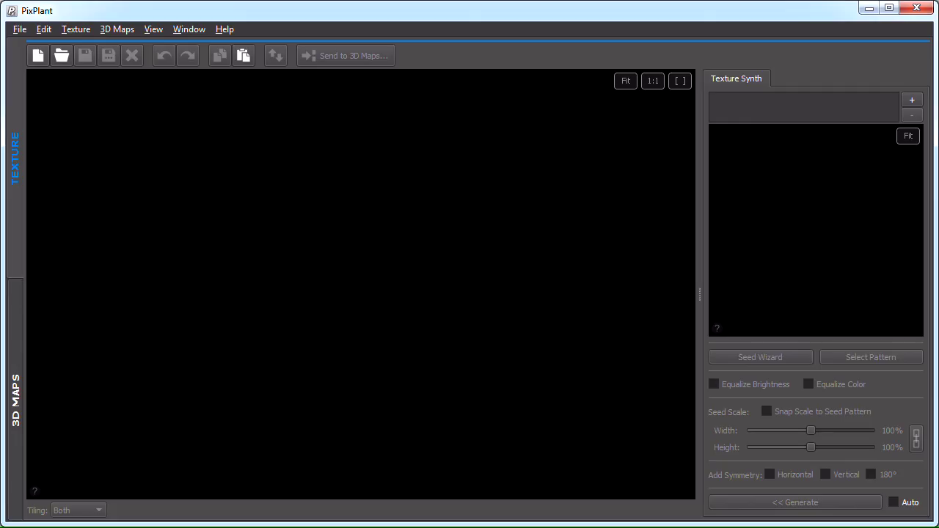
Load clover01.jpg into Texture Synth as the seed and start a new 1024 x 1024 Both-tiling texture
key("alt+Tab")
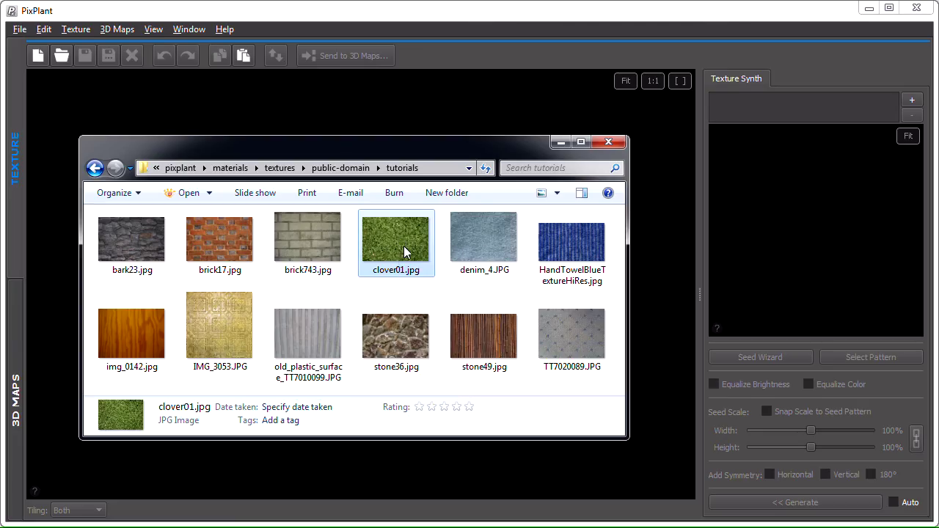
left_click_drag(389, 243, 786, 233)
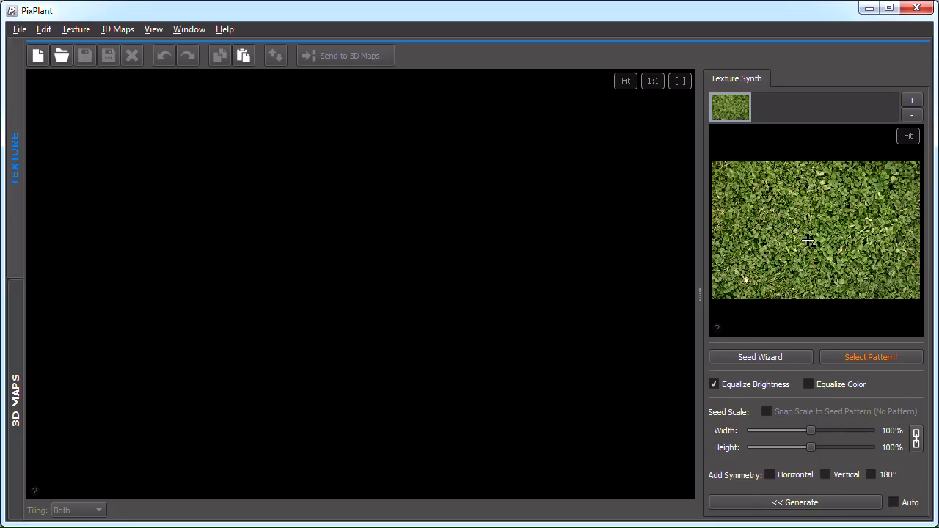
left_click(839, 503)
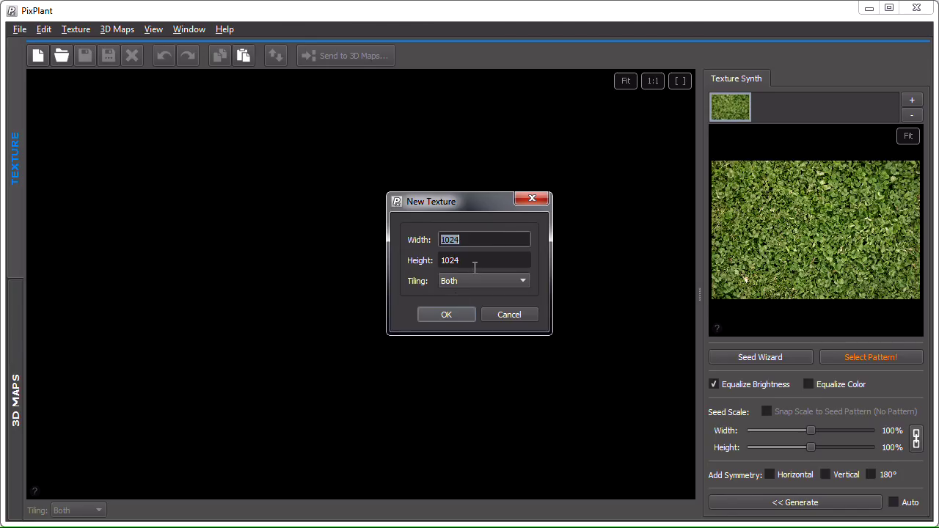
Confirm the 1024 x 1024 clover texture and offset the tiles to check the seams
left_click(445, 314)
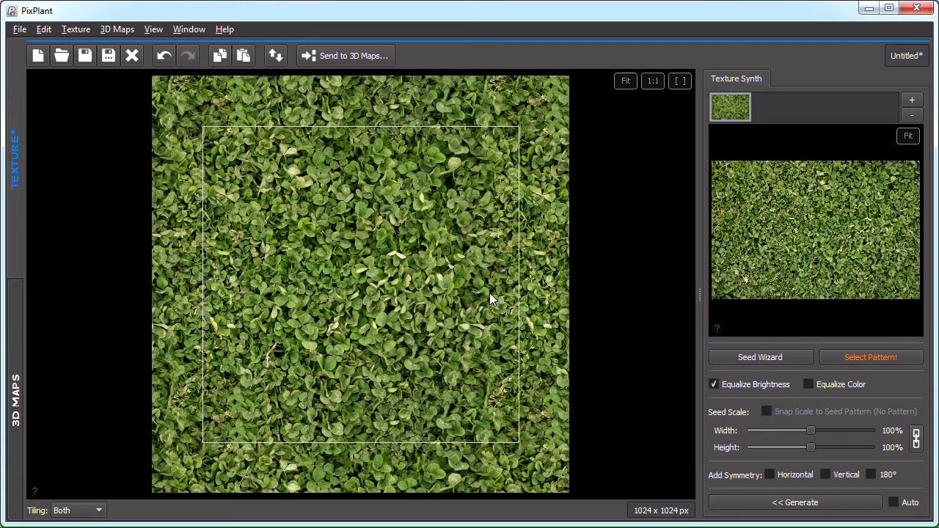
left_click_drag(430, 281, 420, 320)
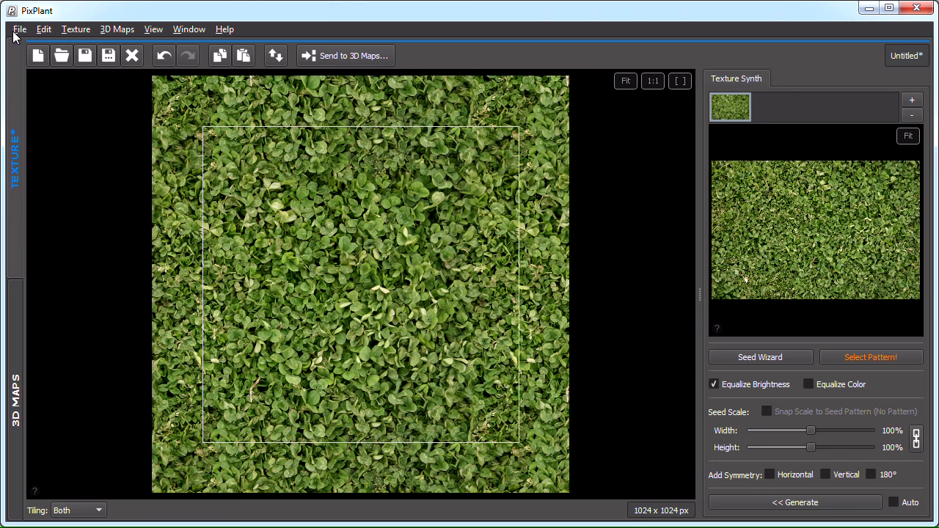
Close all textures, discarding the unsaved clover texture
left_click(15, 32)
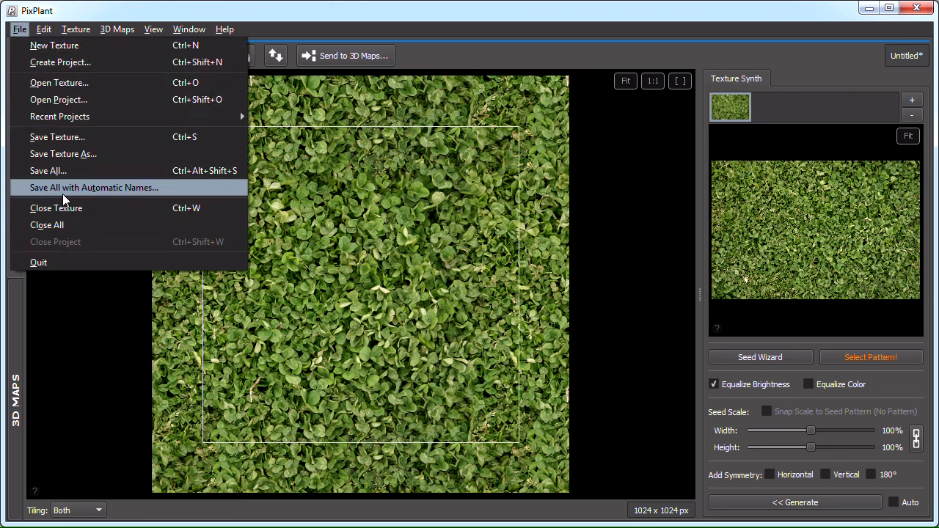
left_click(77, 224)
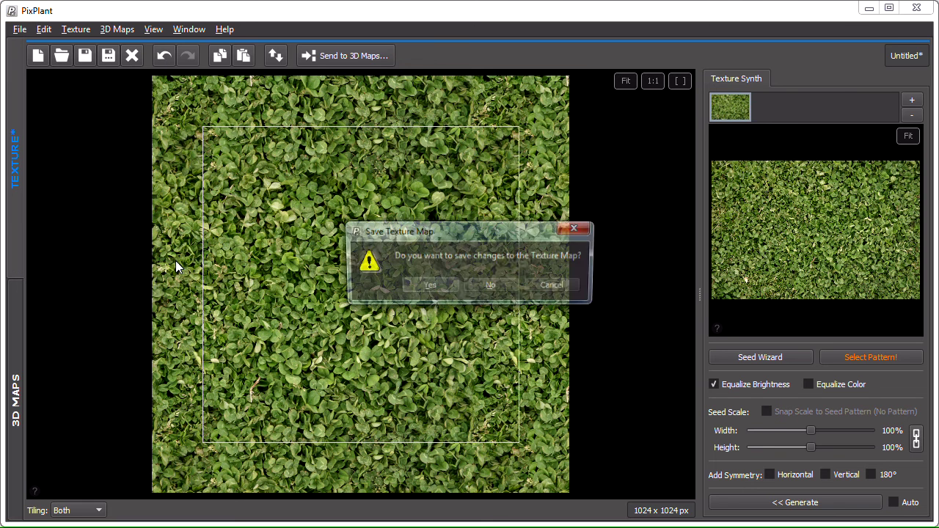
left_click(471, 287)
Load TT7020089.JPG as the seed, generate a 1024 x 1024 tiling texture, and check its seams
key("alt+Tab")
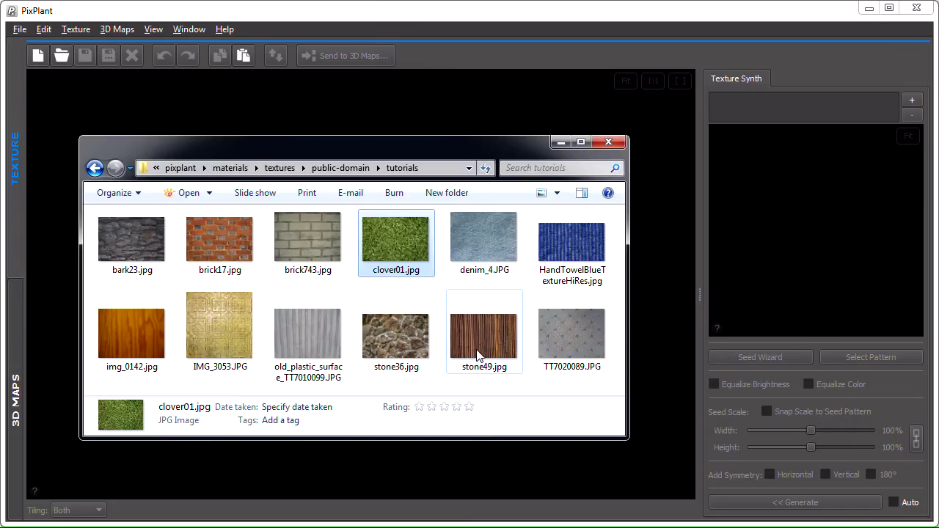
left_click_drag(566, 329, 767, 248)
scroll(768, 252, "up", 3)
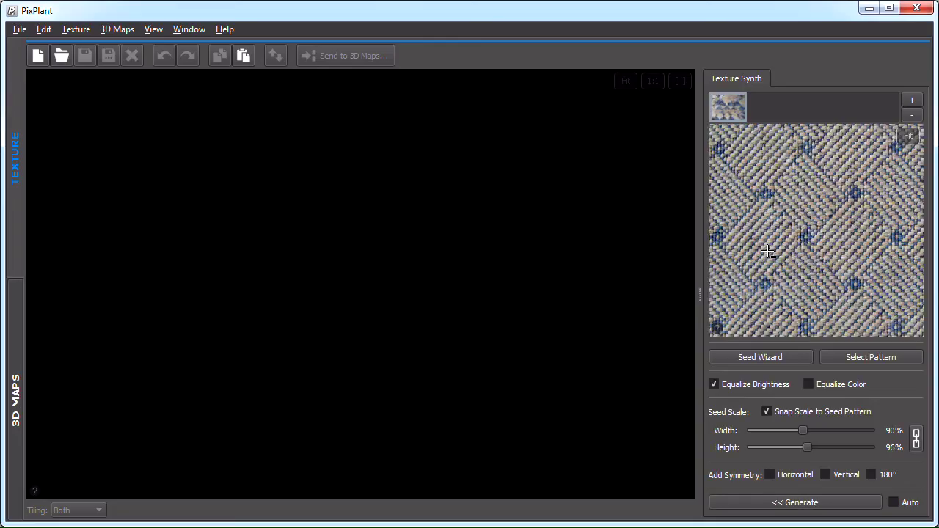
scroll(768, 252, "down", 4)
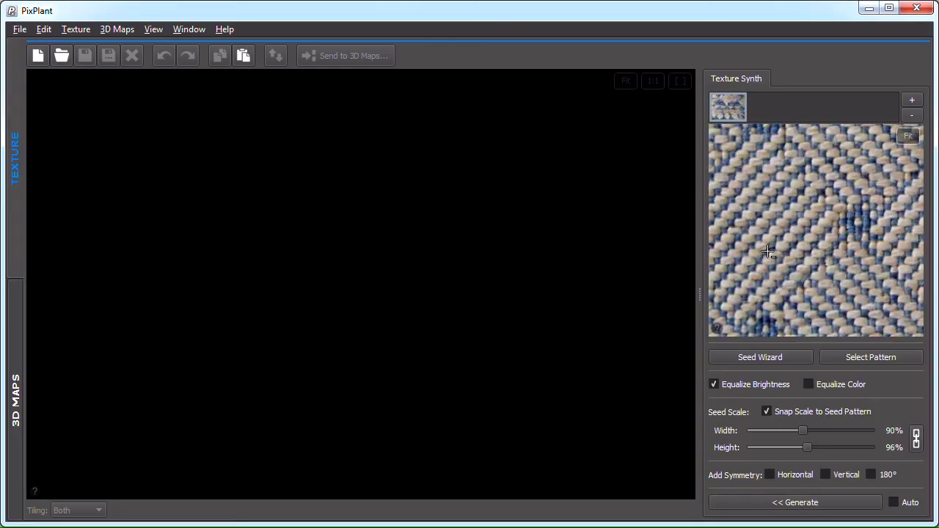
left_click(834, 505)
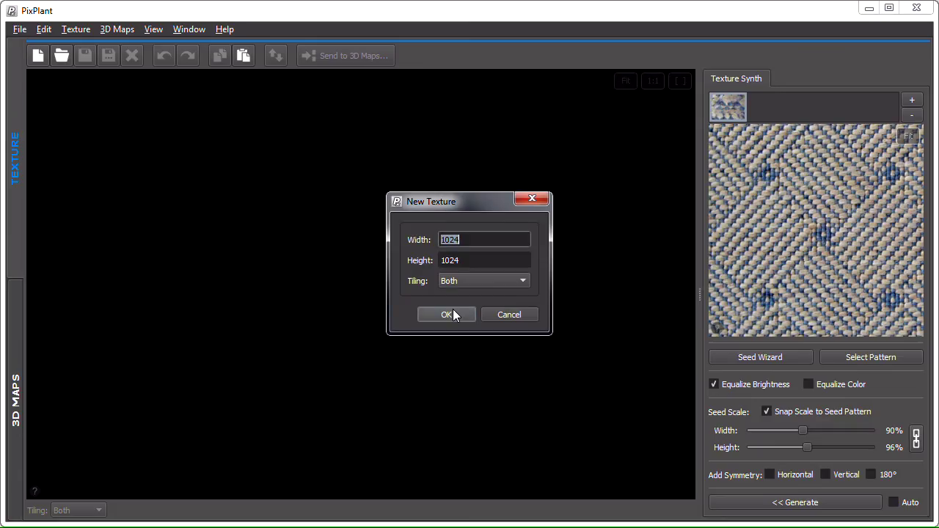
left_click(453, 312)
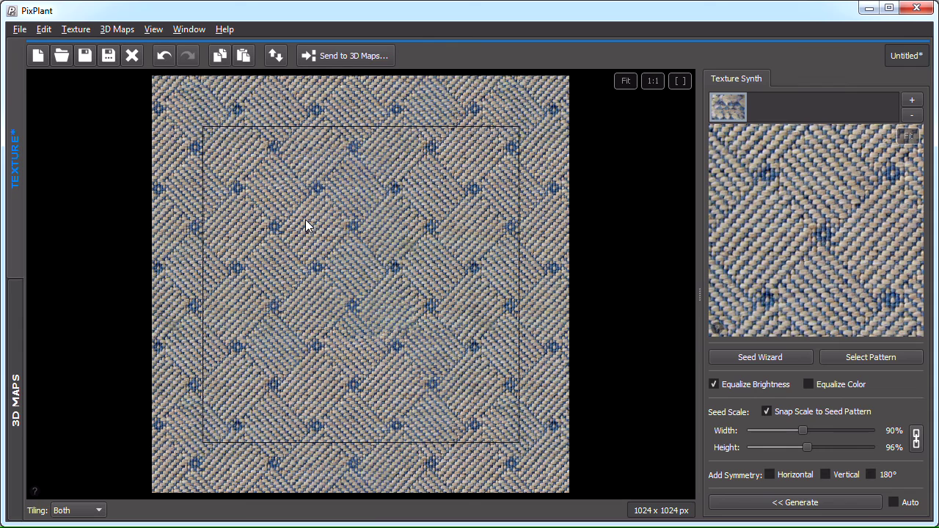
left_click_drag(306, 219, 427, 325)
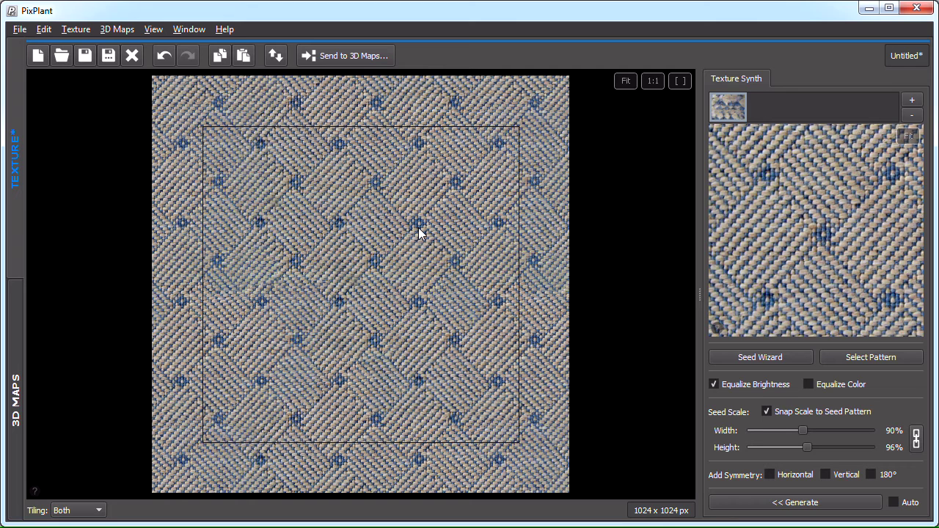
Close all textures without saving the fabric texture
left_click(20, 30)
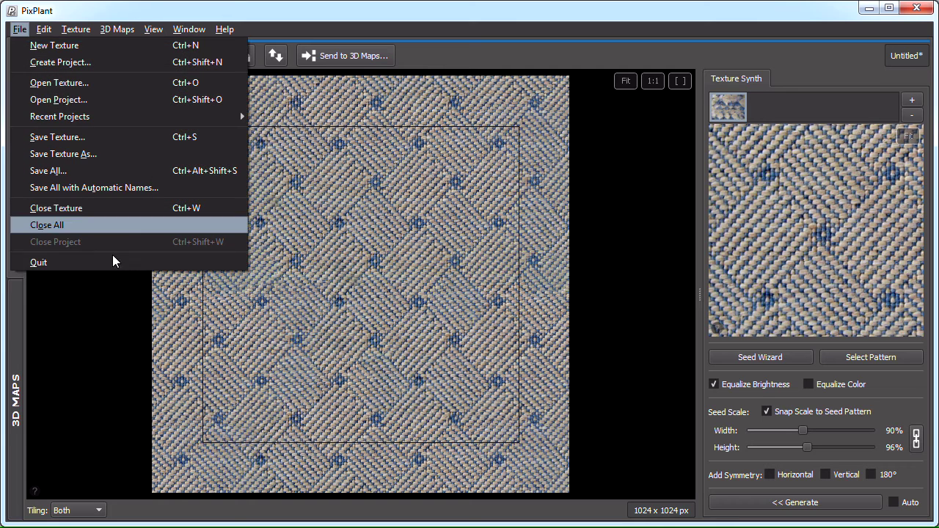
left_click(134, 222)
left_click(500, 290)
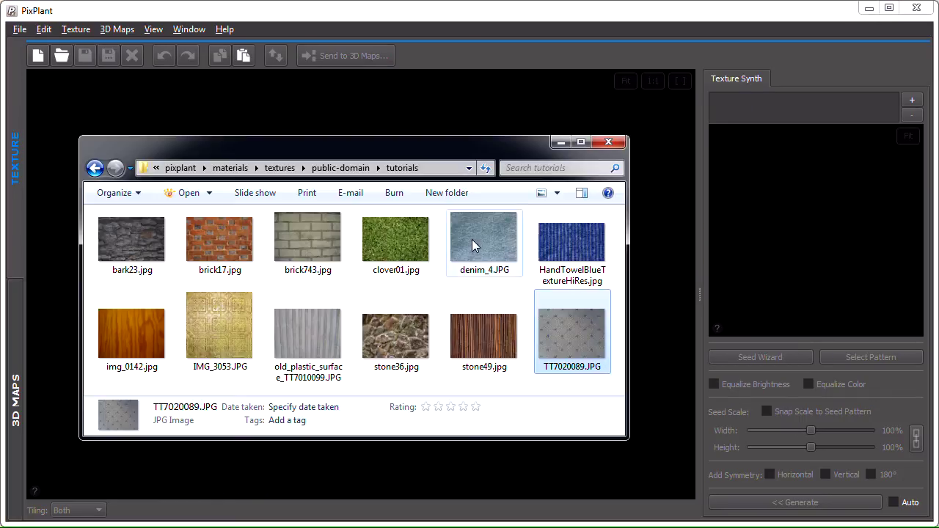
Load denim_4.JPG as the seed, generate a 1024 x 1024 tiling texture, and check its seams
left_click_drag(472, 240, 803, 272)
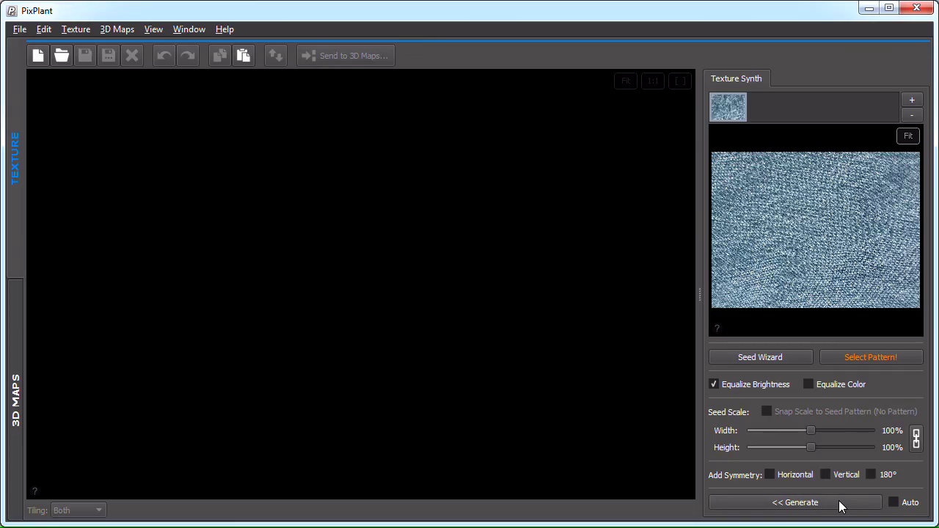
left_click(841, 505)
left_click(445, 311)
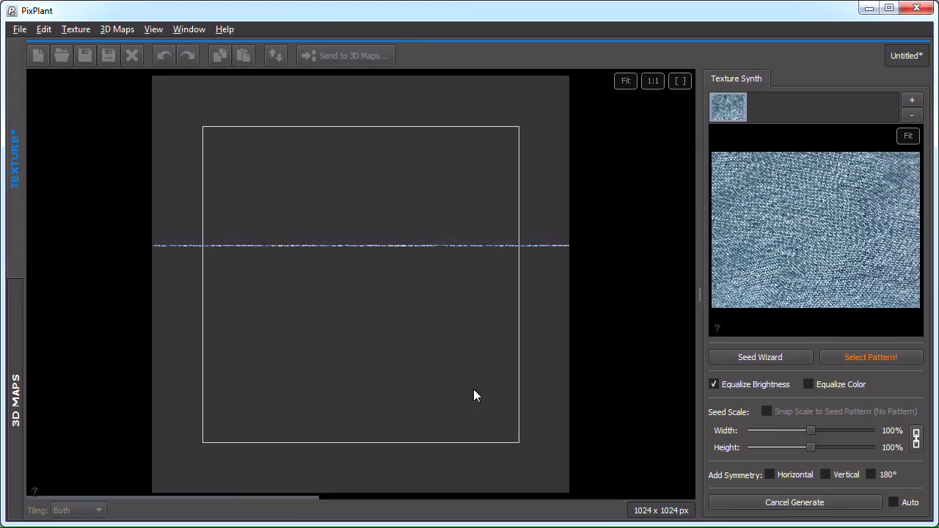
scroll(431, 327, "up", 3)
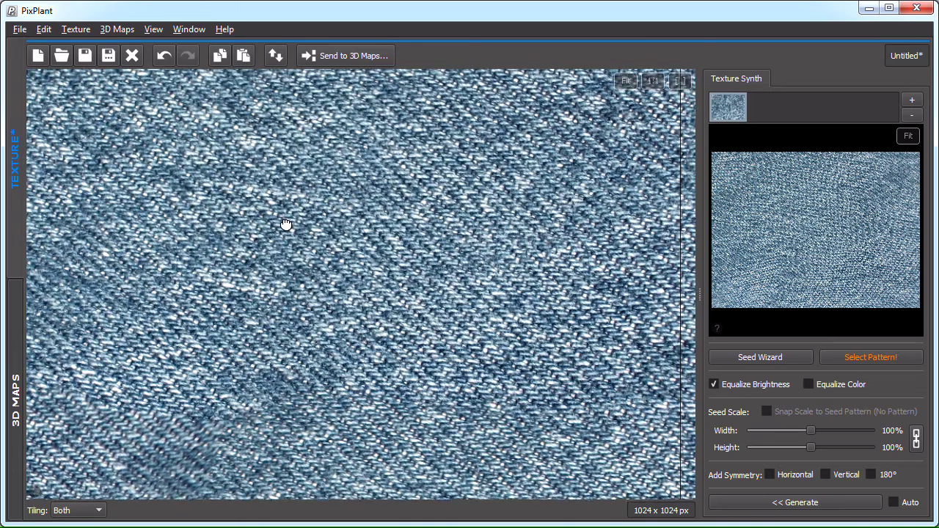
left_click_drag(286, 222, 502, 400)
scroll(502, 394, "down", 4)
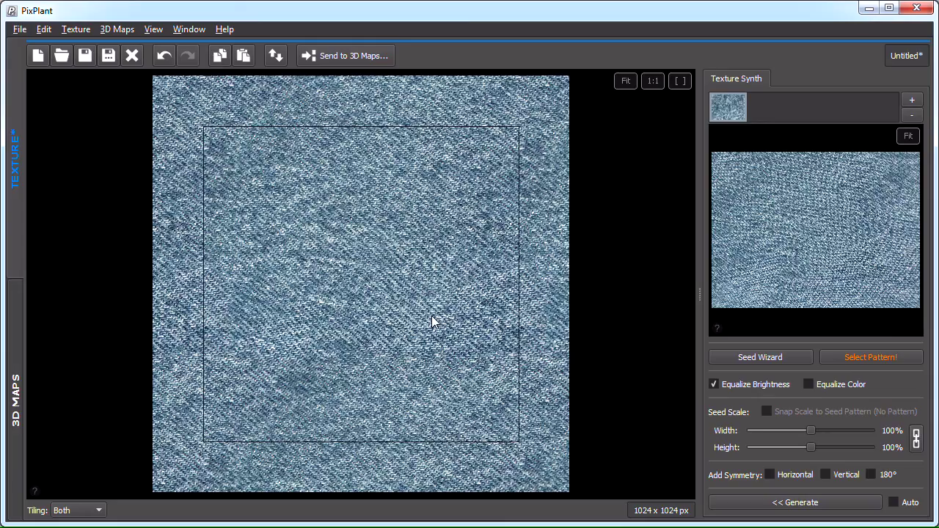
Close all textures without saving the denim texture
left_click(20, 30)
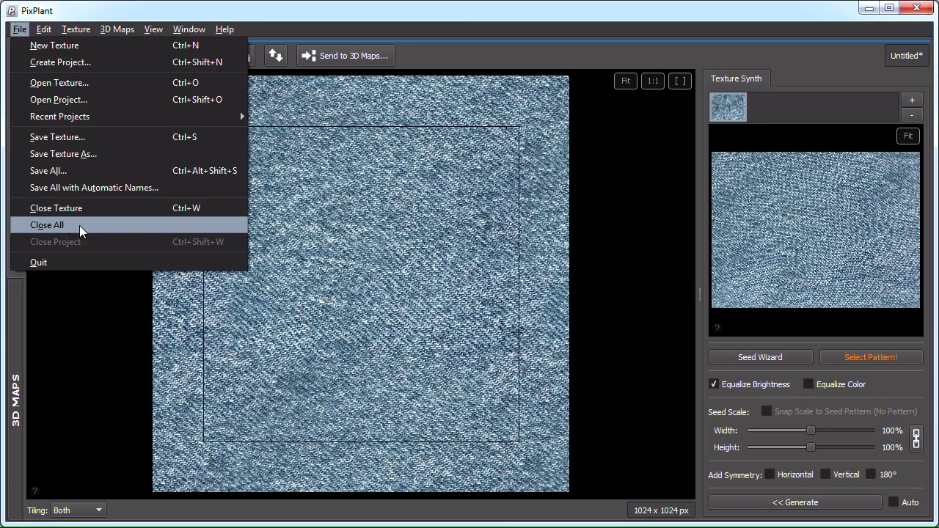
left_click(78, 223)
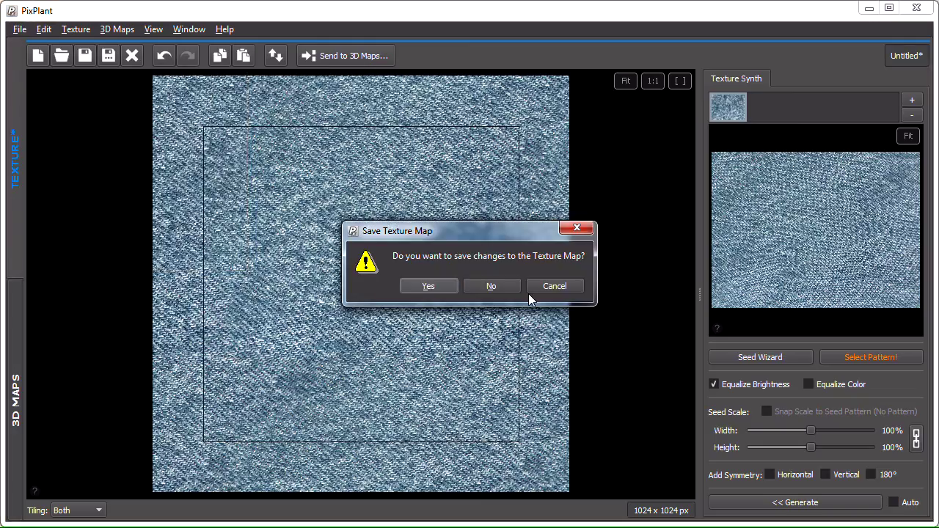
left_click(507, 286)
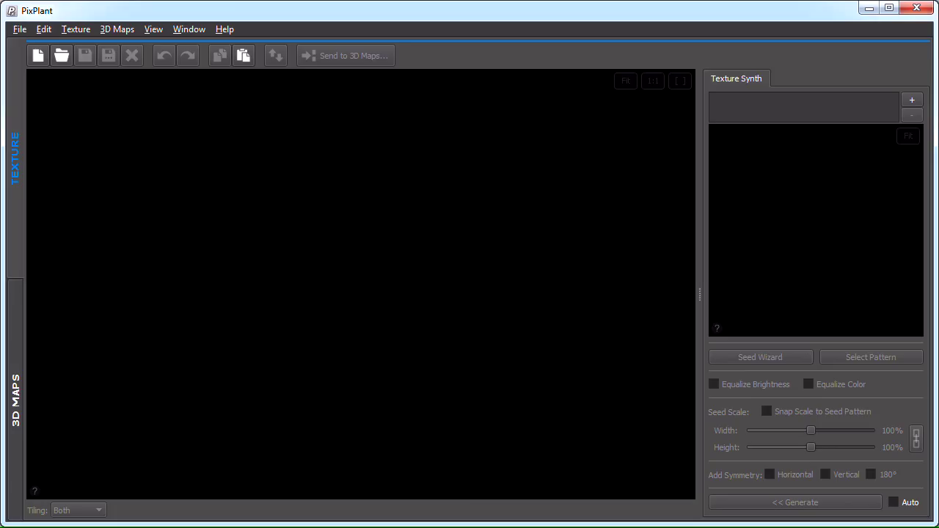
Load IMG_3053.JPG as the new ornate gold seed image
key("ctrl+o")
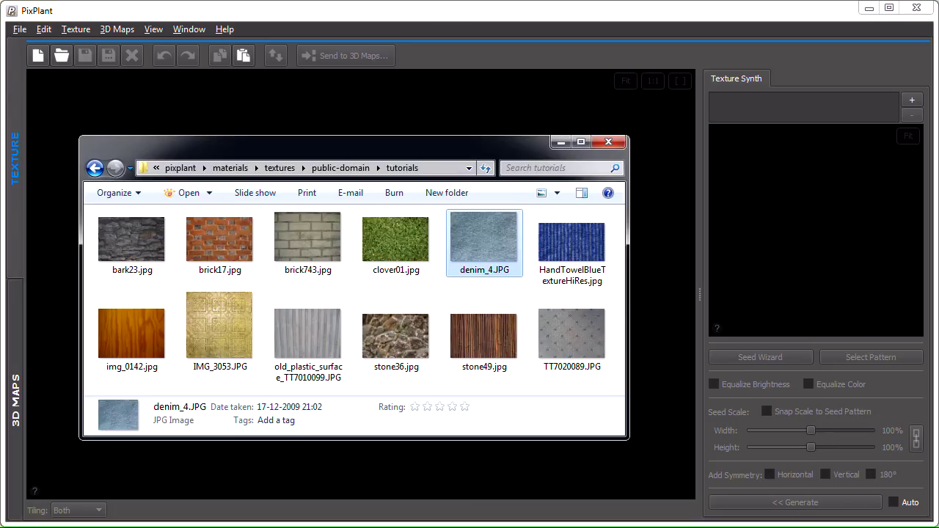
left_click_drag(220, 330, 823, 256)
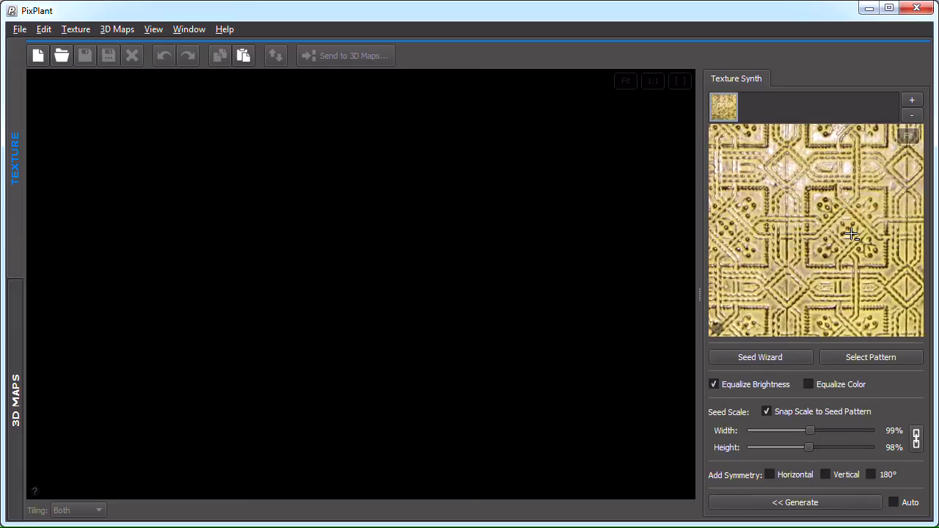
left_click_drag(849, 223, 822, 224)
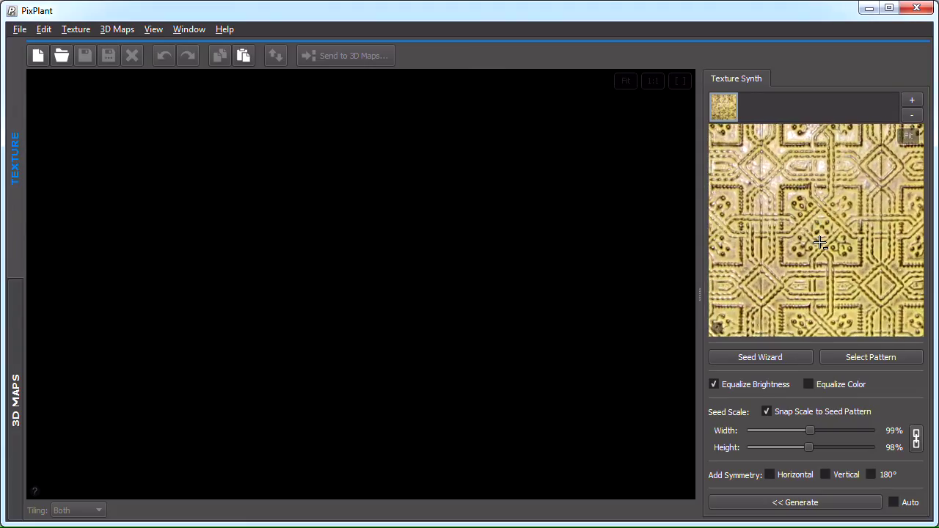
Generate a 1024 x 1024 tiling gold texture, check its seams, and fit the seed preview
left_click(849, 505)
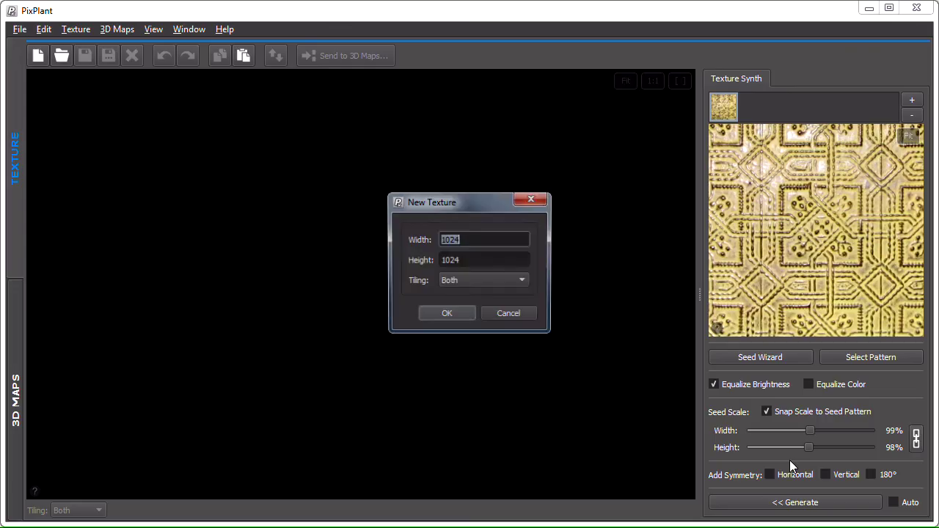
left_click(444, 314)
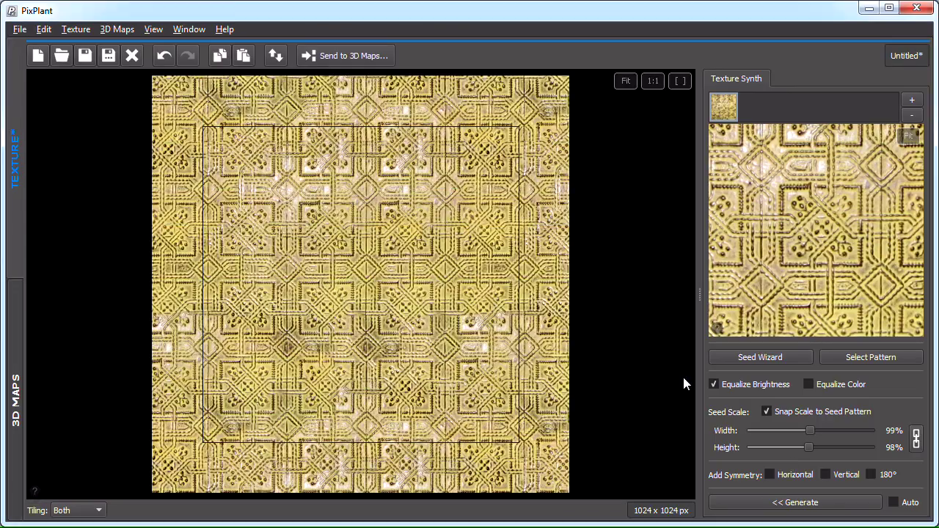
left_click_drag(422, 275, 405, 157)
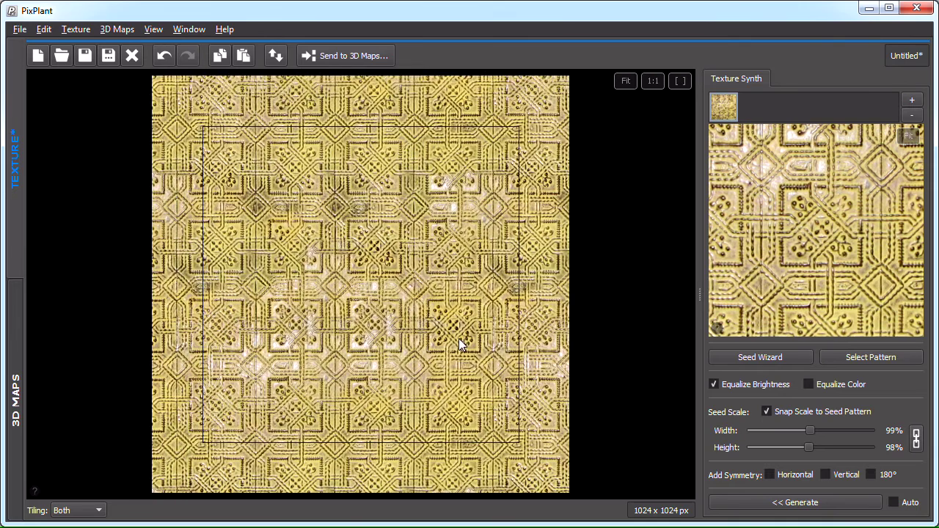
left_click(910, 136)
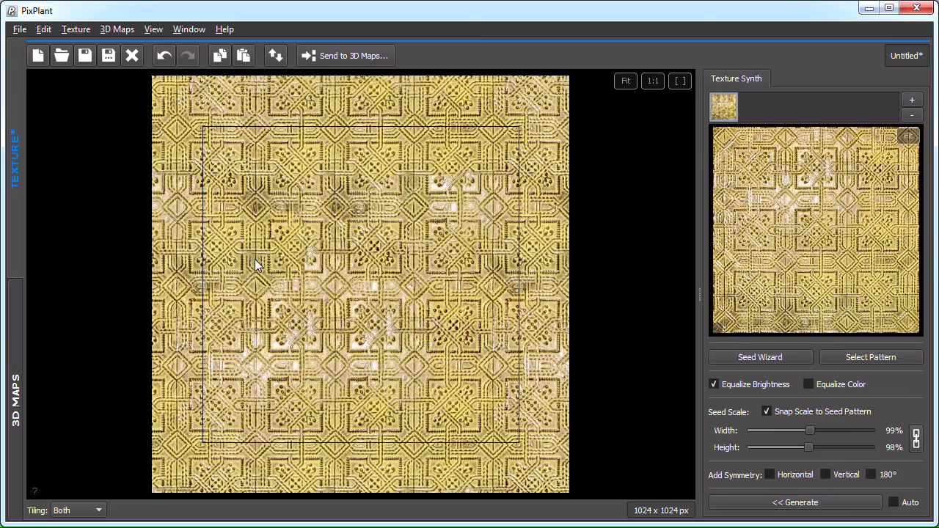
Select a region of the gold texture and regenerate it
left_click_drag(214, 257, 393, 413)
left_click_drag(207, 248, 396, 429)
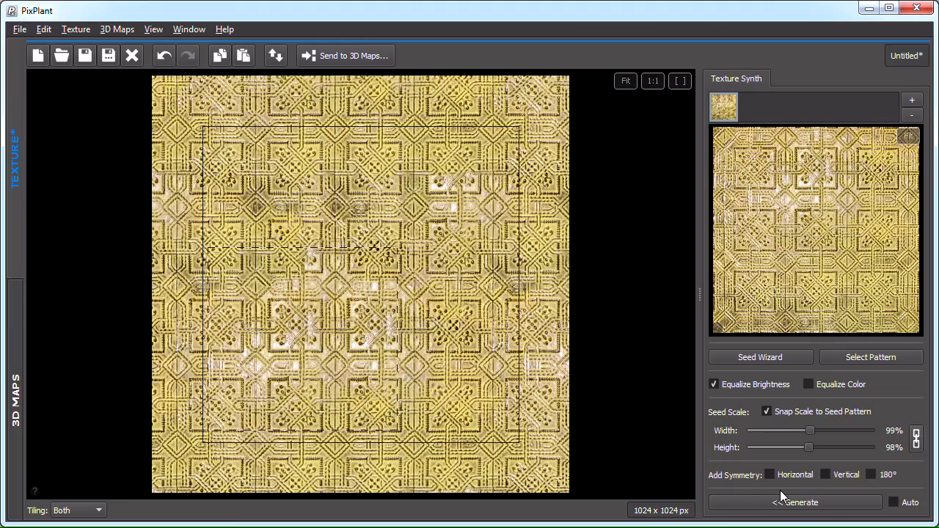
left_click(846, 505)
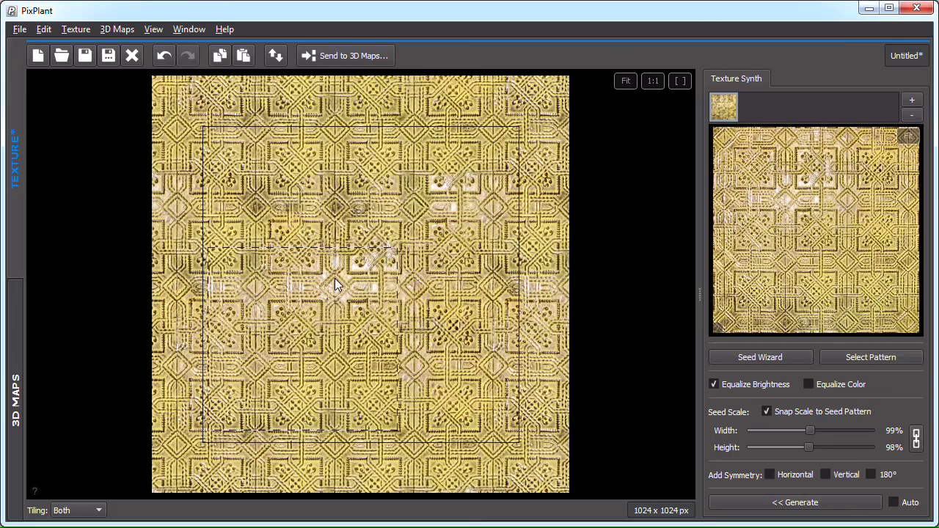
Mask the seed's top-left corner in black, then regenerate the texture's central region
left_click_drag(215, 215, 404, 324)
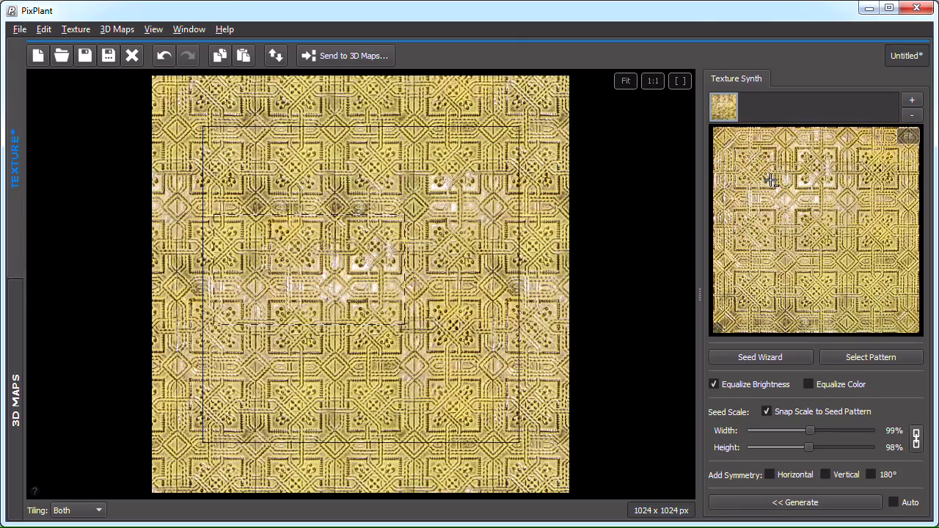
scroll(771, 181, "down", 2)
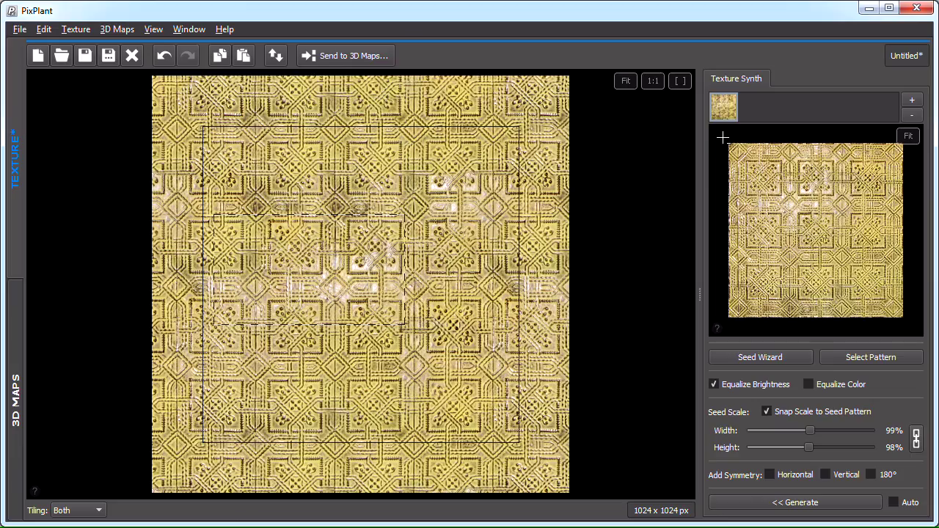
left_click_drag(723, 138, 807, 212)
left_click_drag(721, 139, 836, 222)
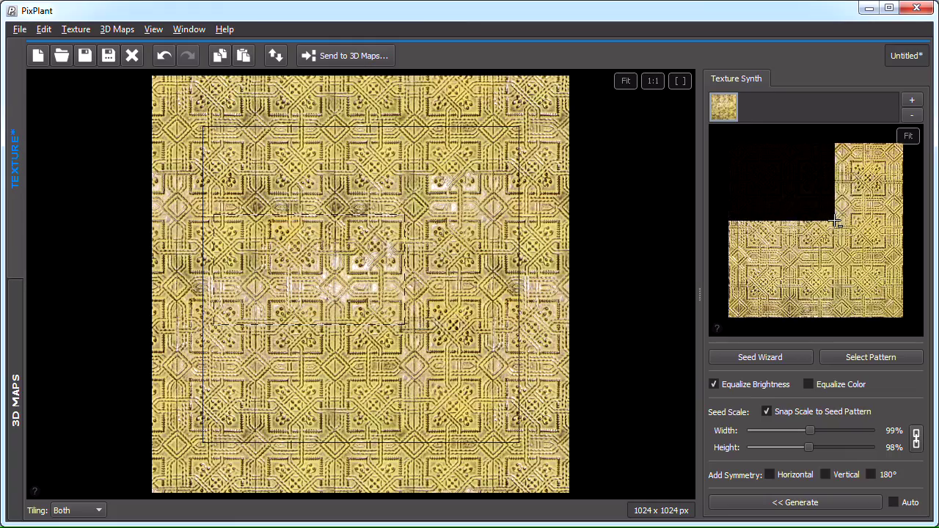
left_click(736, 156)
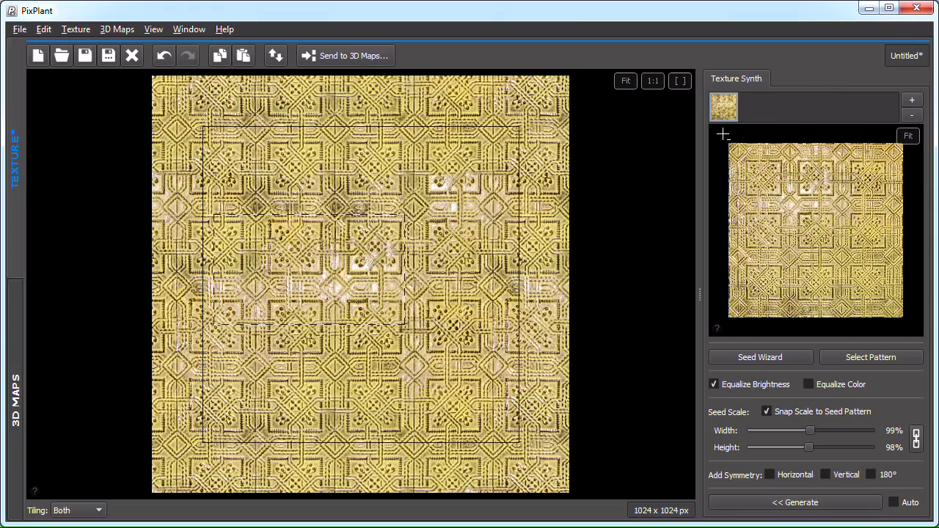
left_click_drag(722, 133, 840, 240)
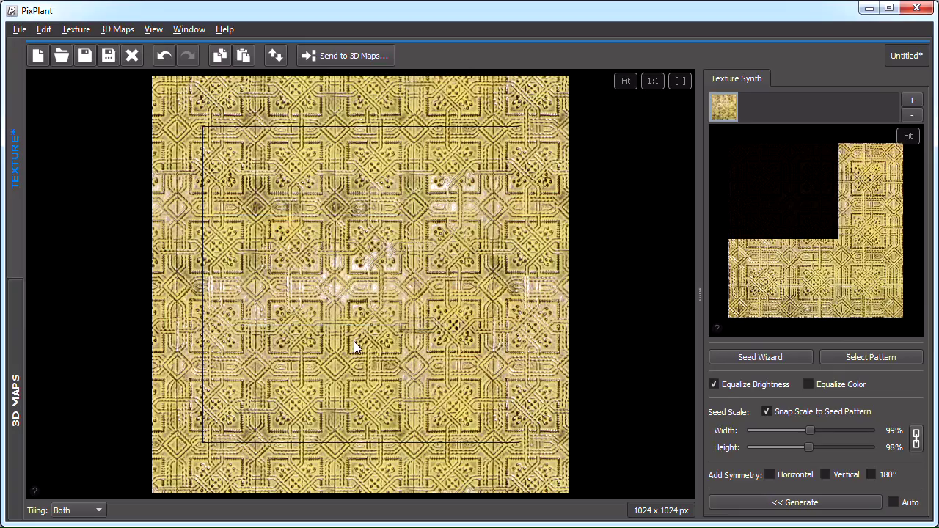
mouse_move(220, 186)
left_mouse_down()
mouse_move(264, 264)
mouse_move(416, 340)
mouse_move(441, 334)
left_mouse_up()
left_click(837, 506)
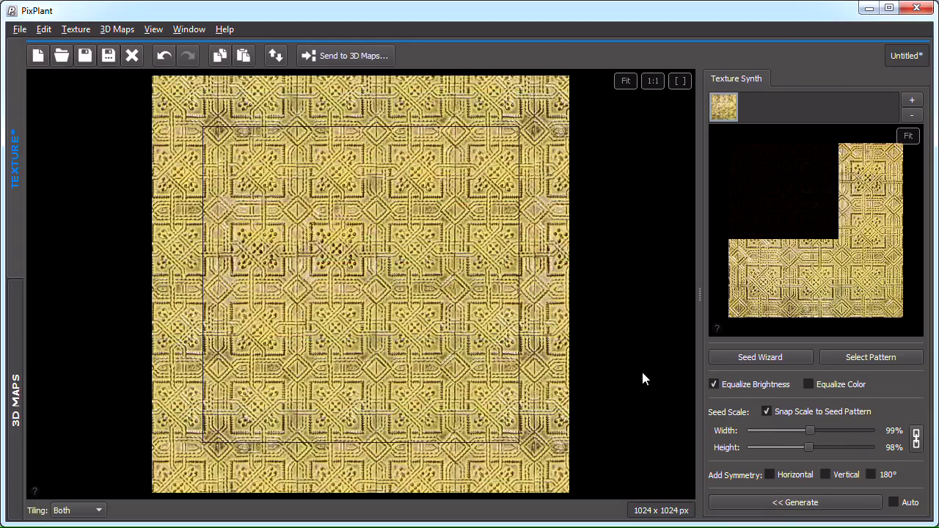
Offset the gold tiles, regenerate the centre patch, deselect, and inspect the masked seed
left_click_drag(446, 247, 294, 393)
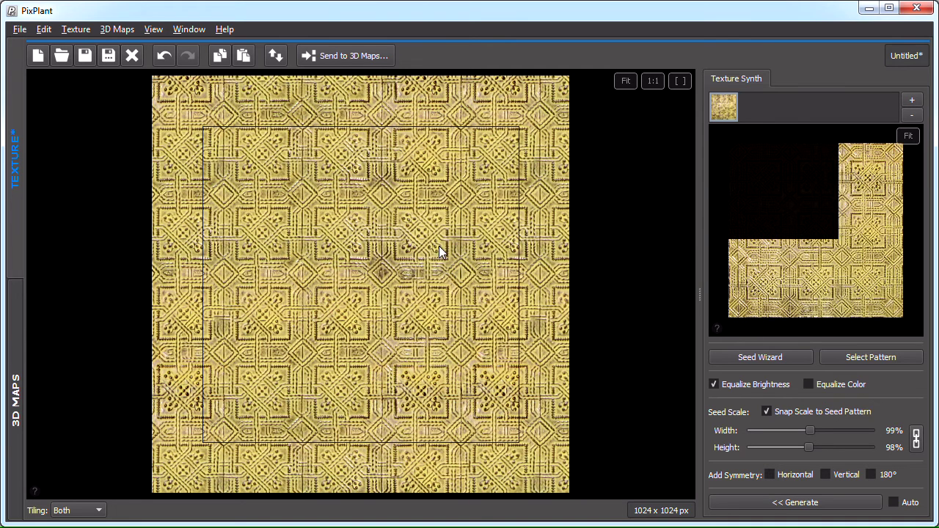
left_click_drag(342, 233, 432, 317)
left_click(838, 505)
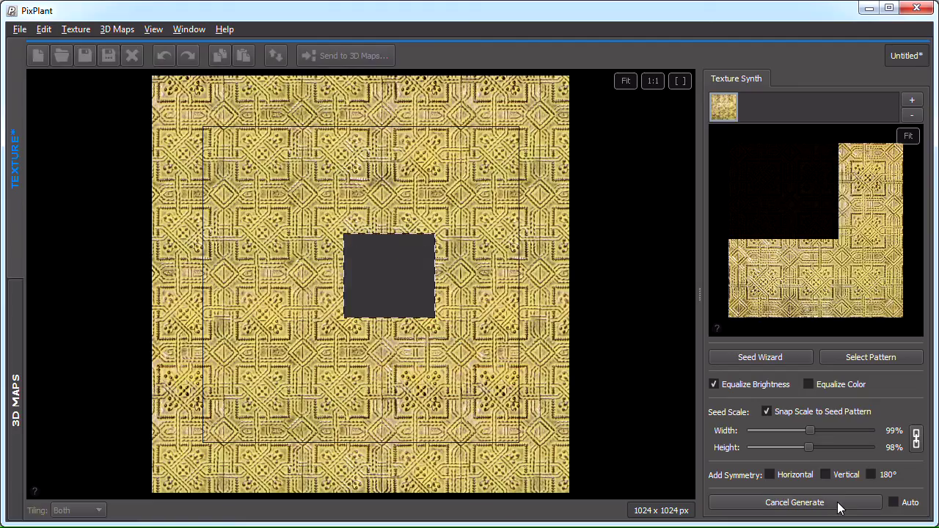
left_click(478, 317)
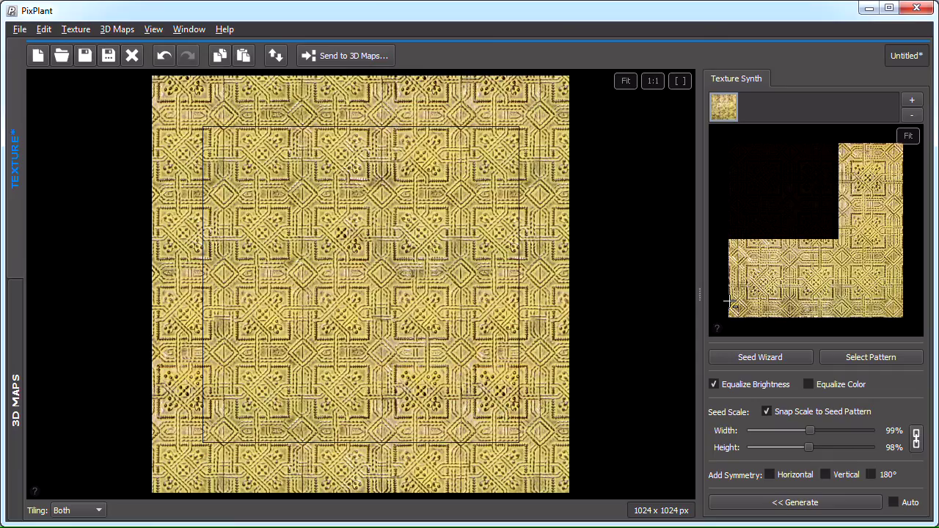
scroll(763, 317, "up", 4)
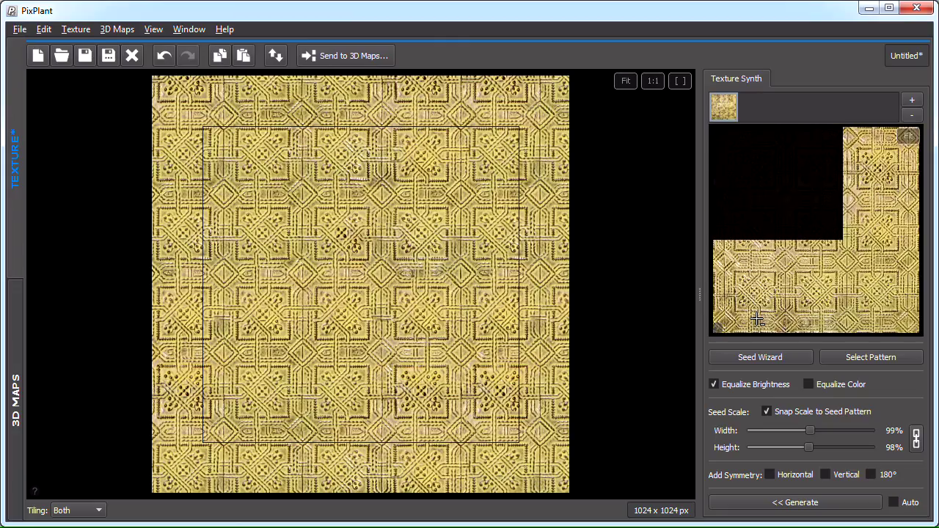
left_click_drag(778, 294, 800, 253)
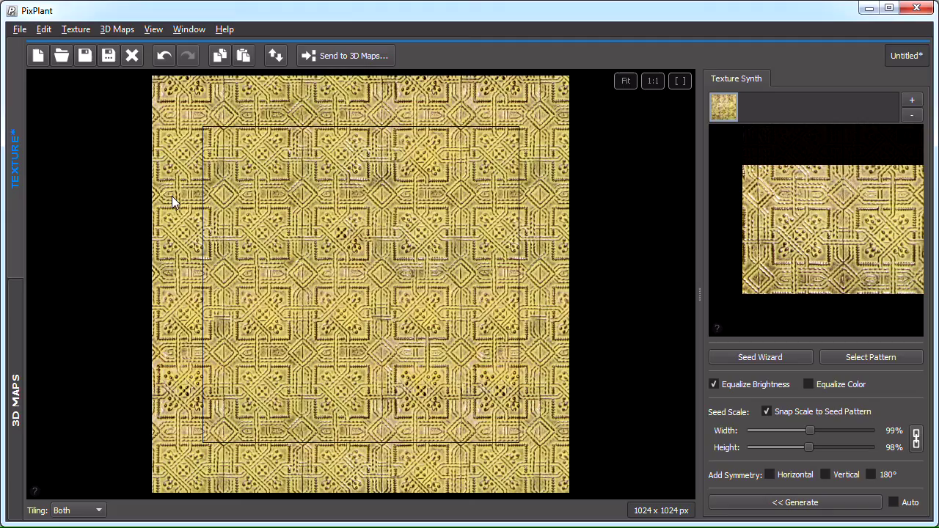
Close all textures, discarding changes to the gold texture
left_click(19, 30)
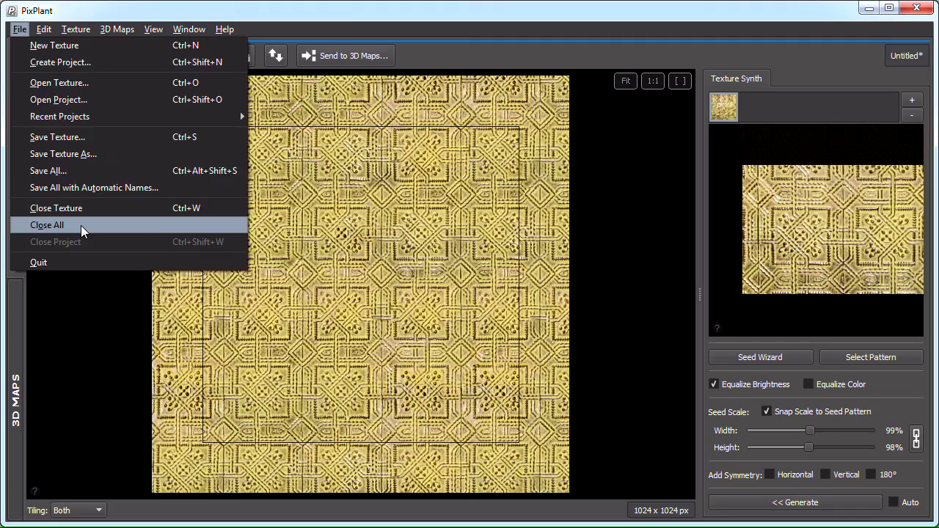
left_click(81, 226)
left_click(499, 285)
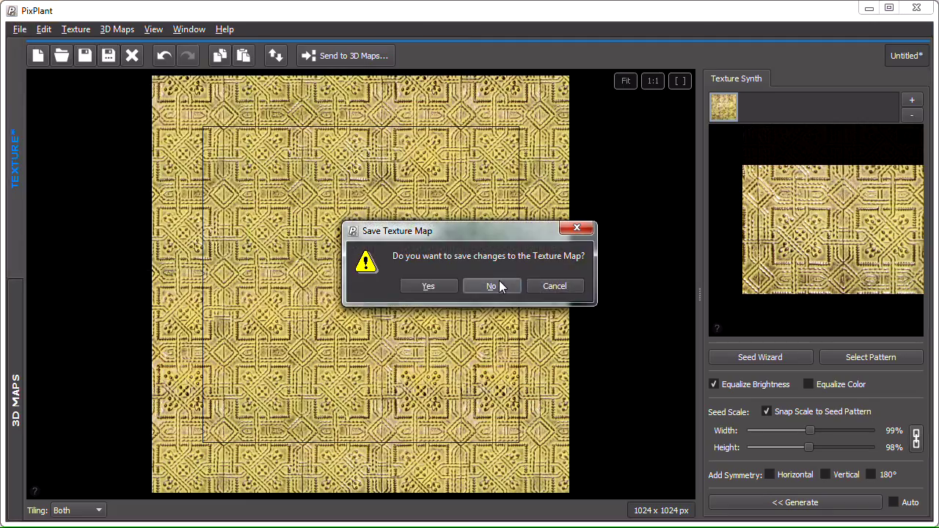
Load bark23.jpg as the seed, then cancel the New Texture dialog
key("ctrl+o")
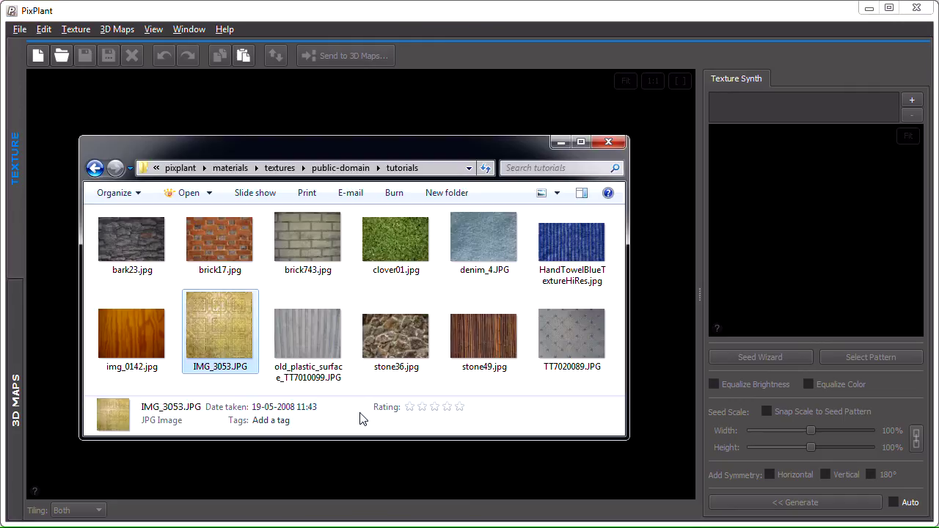
left_click_drag(123, 250, 800, 246)
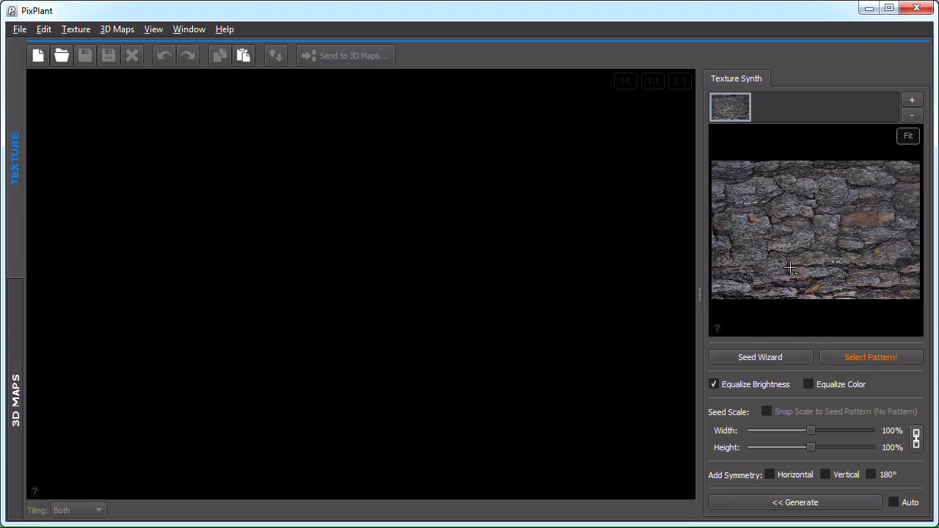
left_click(842, 502)
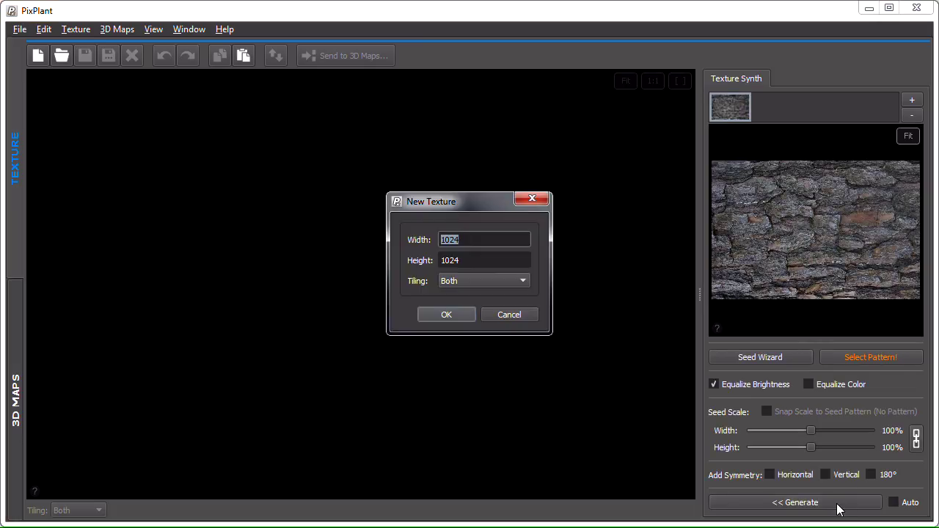
left_click(504, 314)
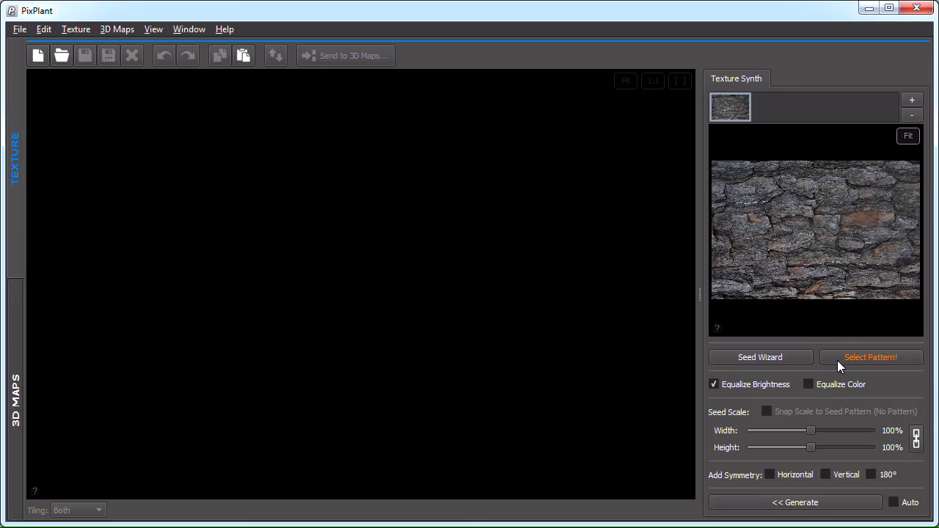
Confirm No Pattern for the bark seed in the pattern selection dialog
left_click(905, 359)
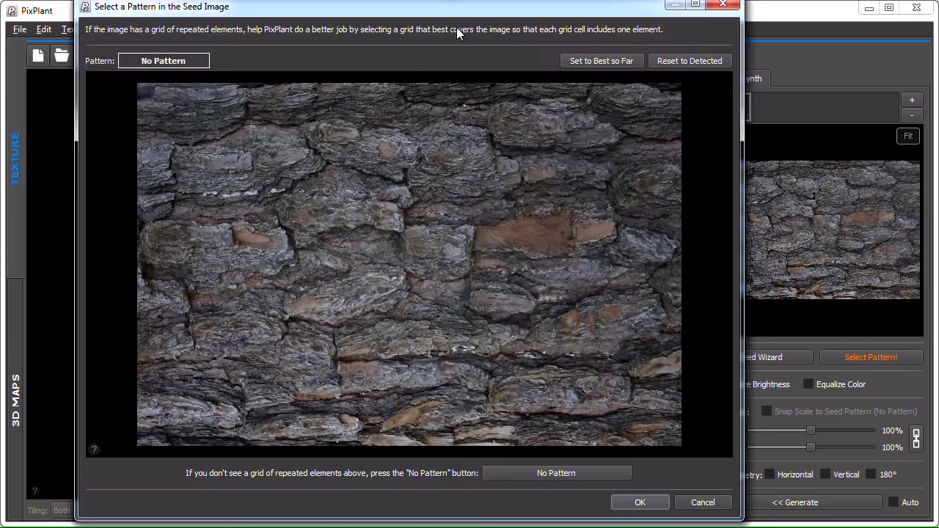
left_click_drag(449, 2, 450, 16)
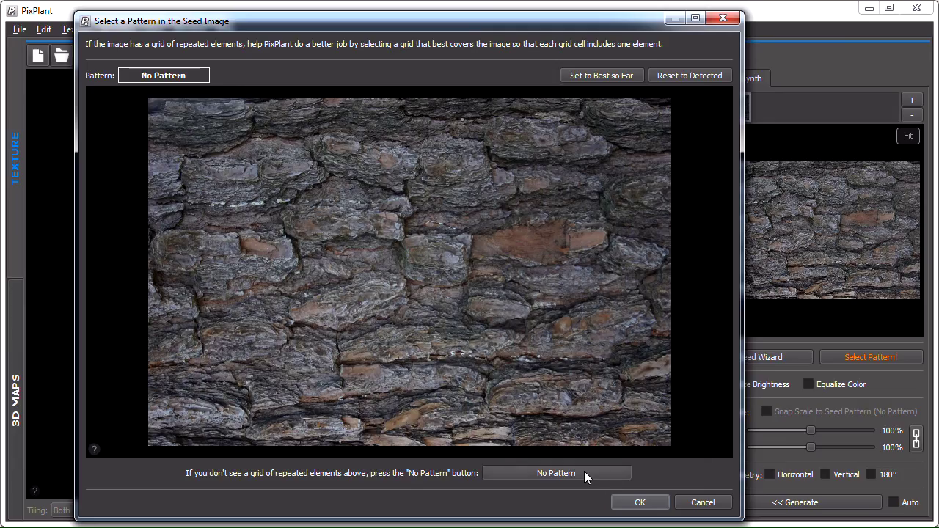
left_click(636, 504)
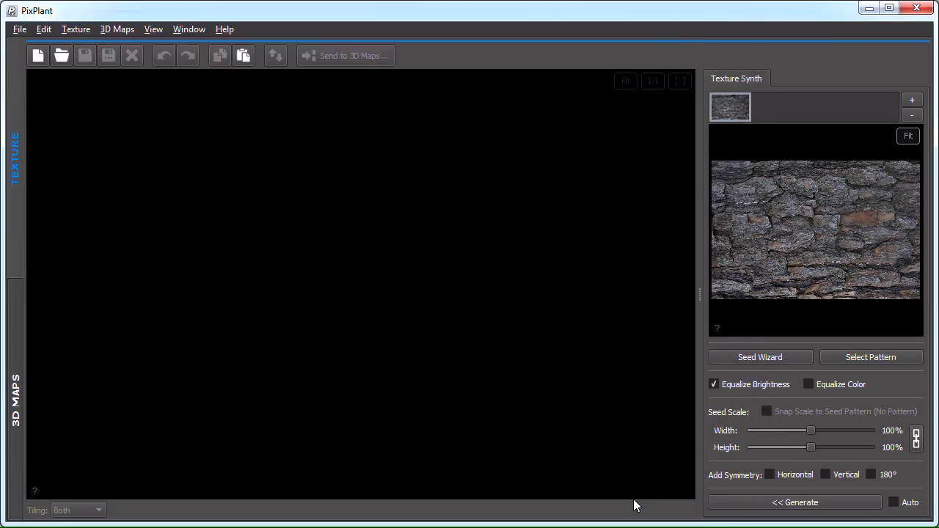
Generate a 1024 x 1024 bark texture tiling both ways and shift its tiles downward
left_click(856, 506)
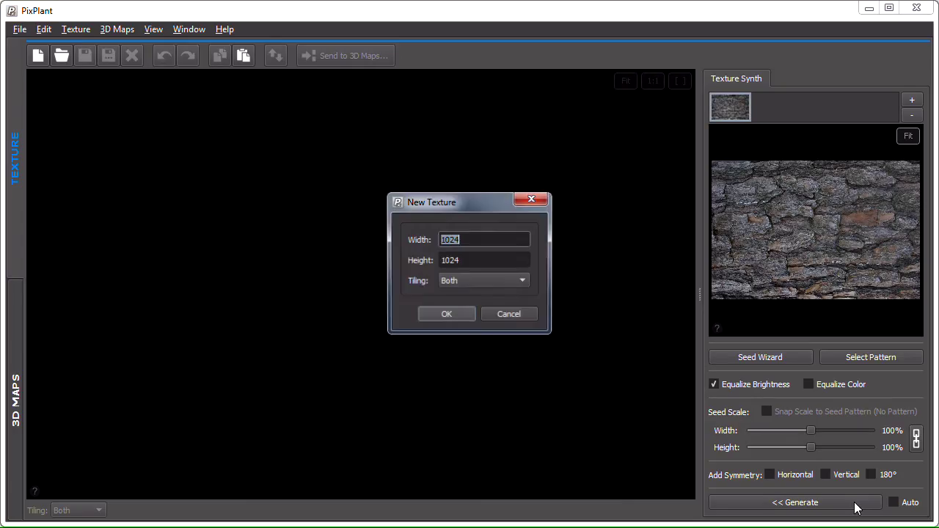
left_click(428, 316)
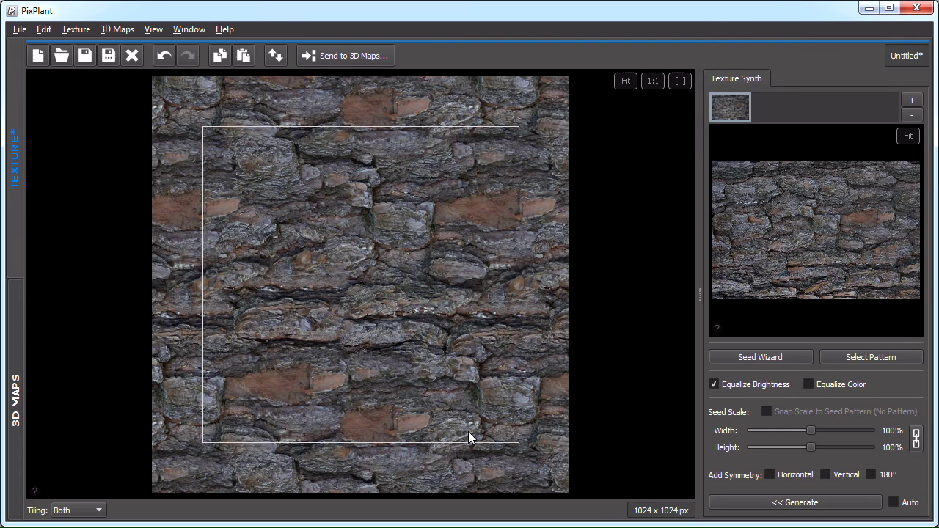
left_click_drag(302, 224, 300, 357)
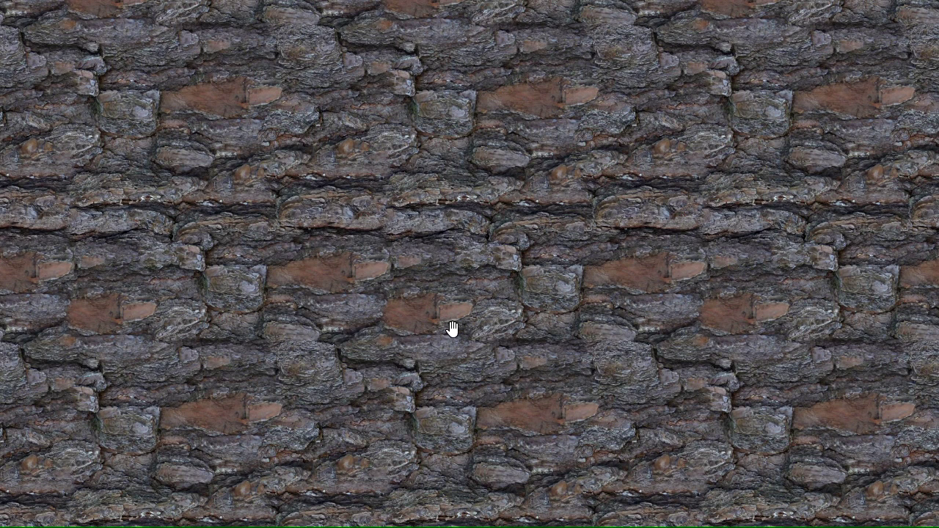
key("Escape")
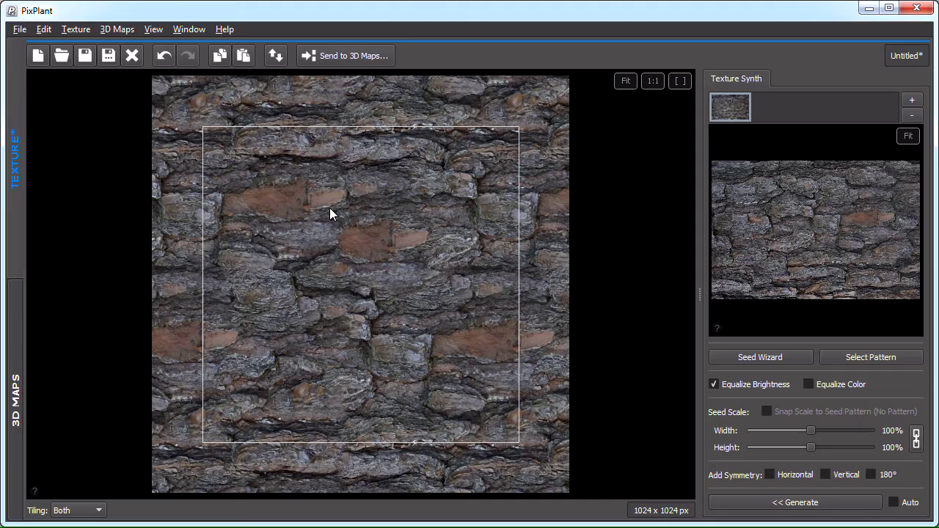
Mask out the repeated reddish patch in the bark seed and regenerate the texture
scroll(860, 217, "up", 2)
scroll(863, 228, "up", 2)
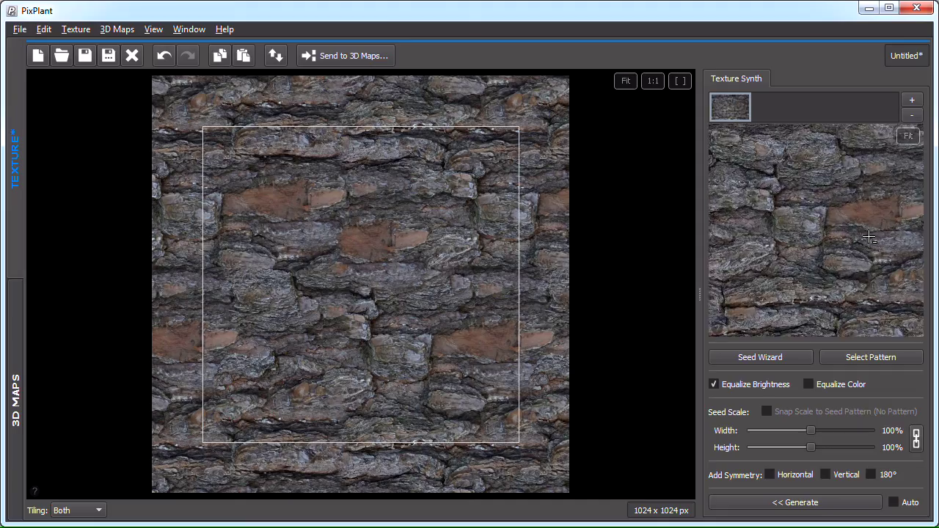
left_click_drag(866, 242, 851, 269)
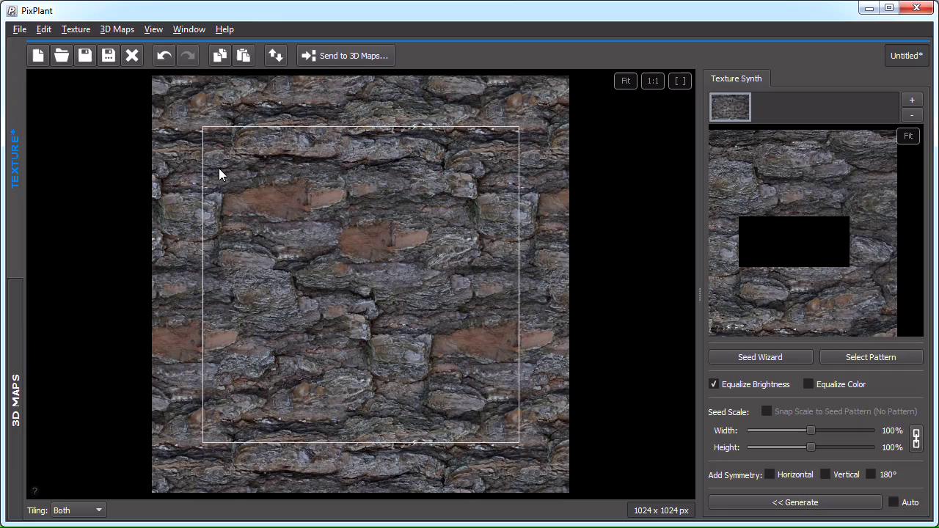
left_click_drag(219, 168, 432, 265)
left_click(830, 504)
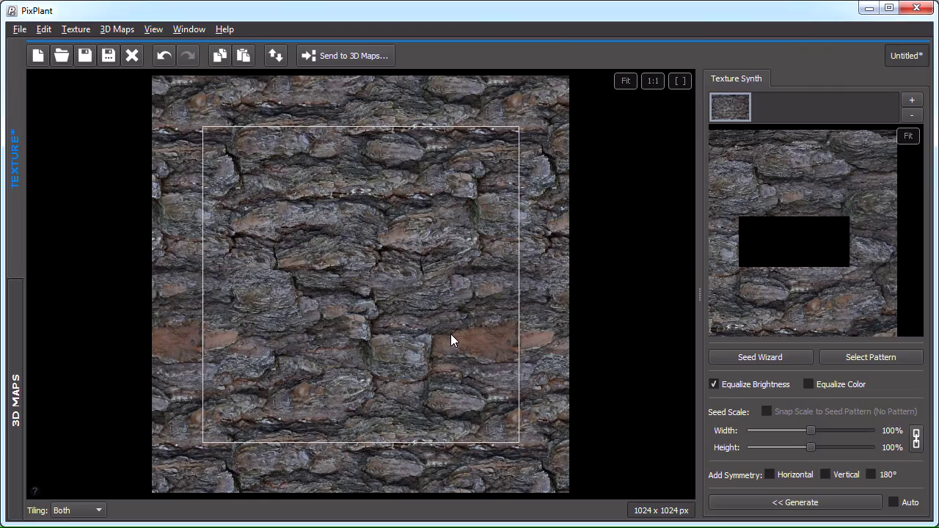
Select the leftover reddish patch on the tiled canvas and regenerate that area
left_click_drag(452, 339, 293, 243)
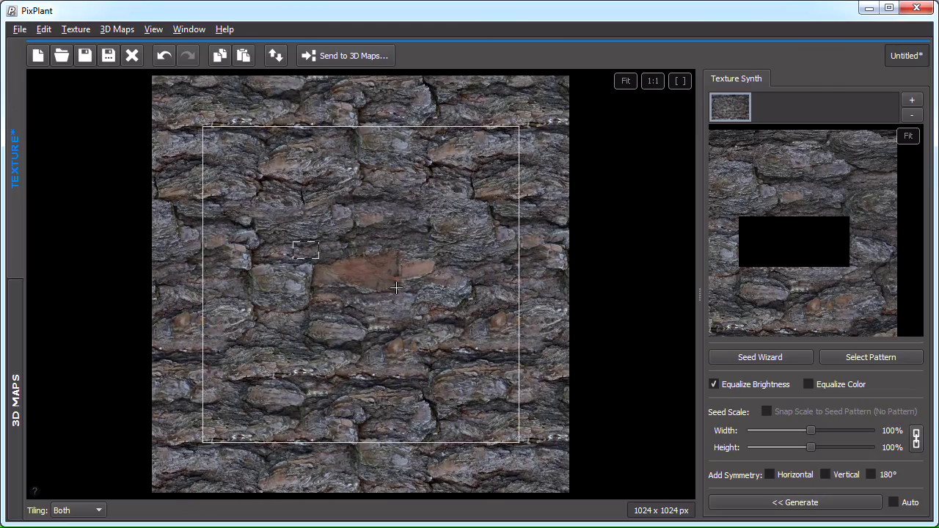
left_click_drag(397, 288, 428, 297)
left_click(794, 503)
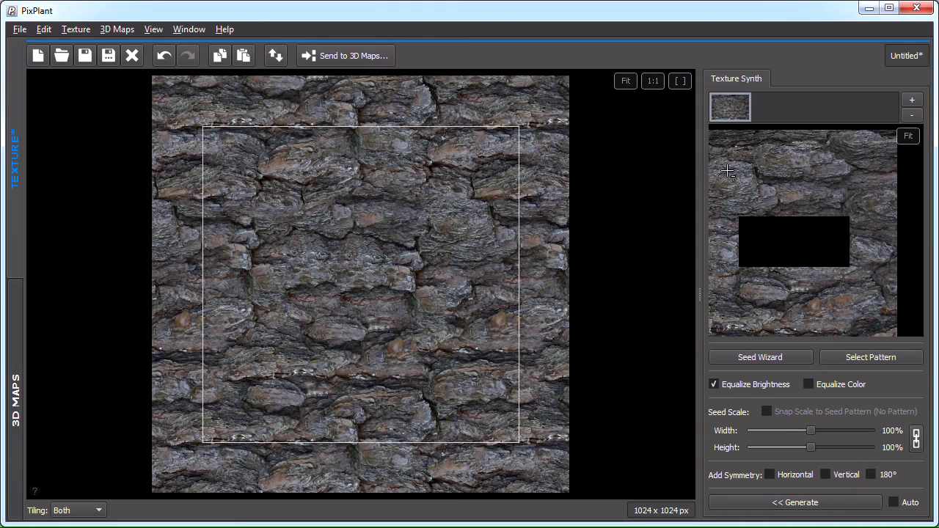
Close all textures without saving the bark and load brick17.jpg as the new seed
left_click(22, 30)
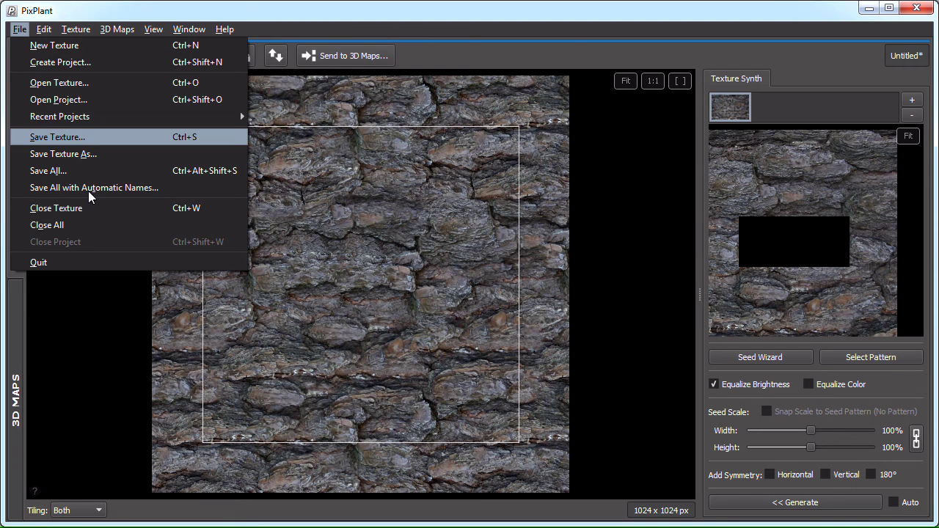
left_click(89, 225)
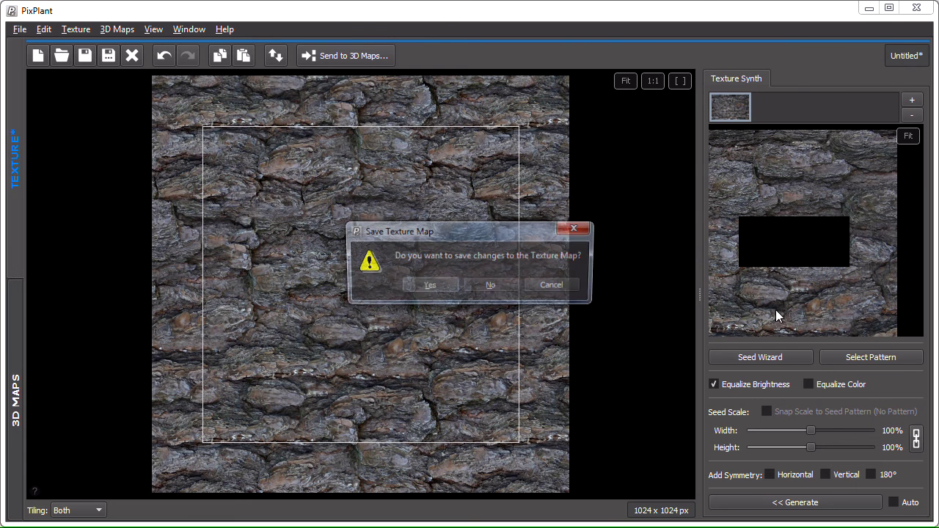
left_click(491, 286)
key("ctrl+o")
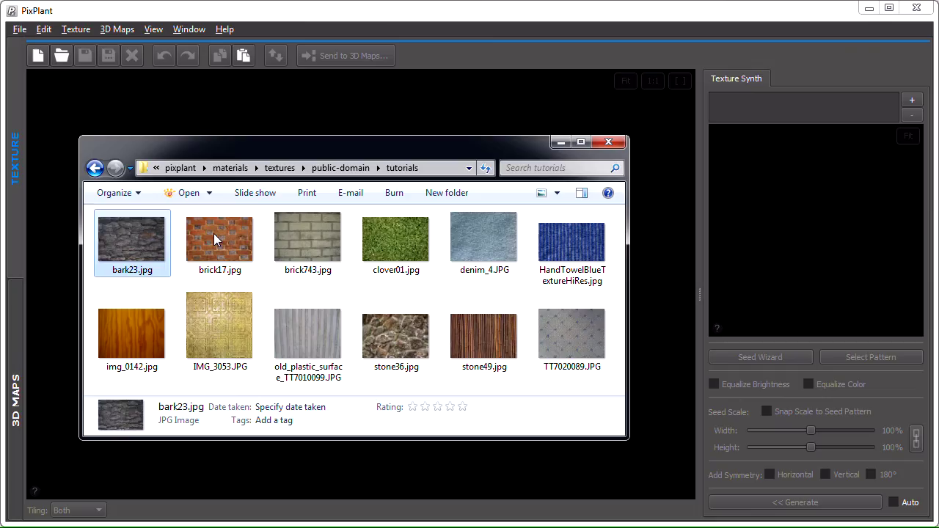
left_click_drag(217, 240, 817, 226)
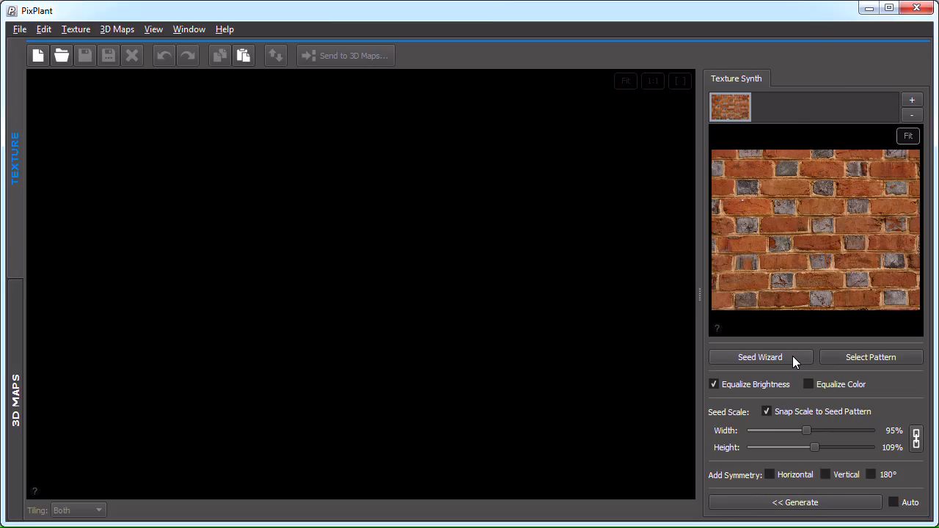
Open the Seed Wizard and pull the brick photo's bottom-right corner slightly down
left_click(793, 360)
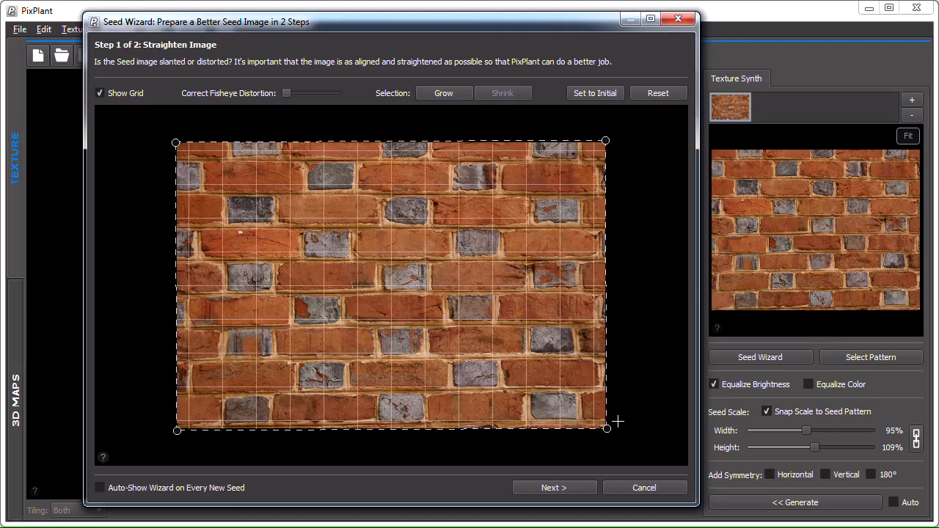
left_click_drag(607, 430, 605, 434)
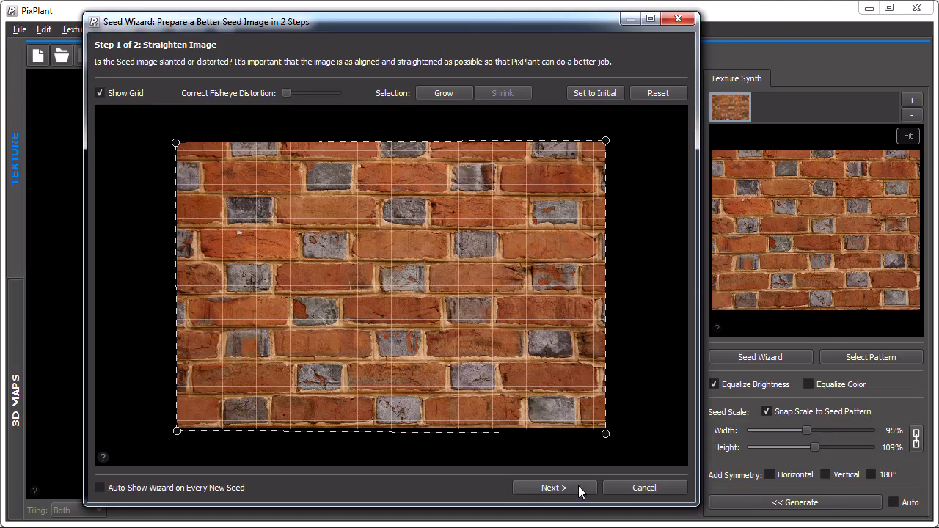
Advance to Step 2, Select Pattern, and shift the pattern grid over the bricks
left_click(554, 488)
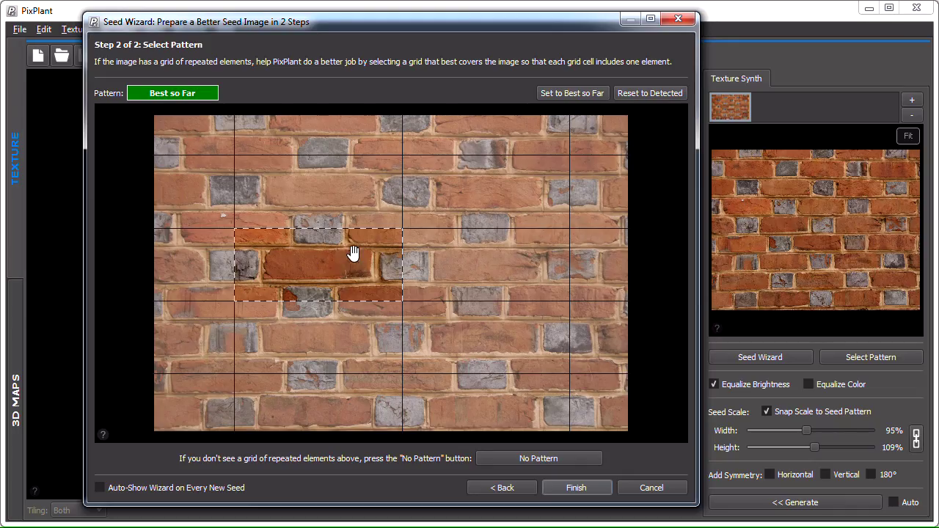
left_click_drag(305, 272, 363, 259)
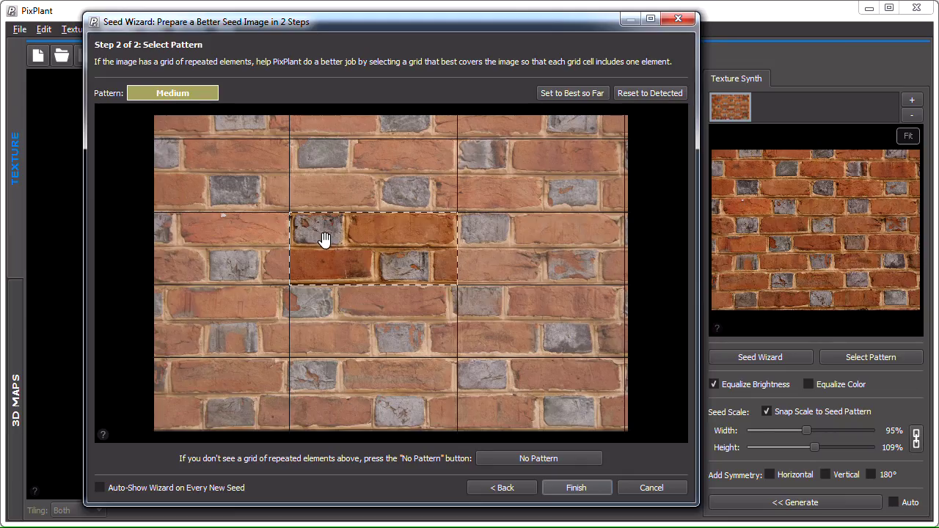
Move the pattern grid right and down so one cell frames a single brick repeat
left_click_drag(338, 248, 339, 245)
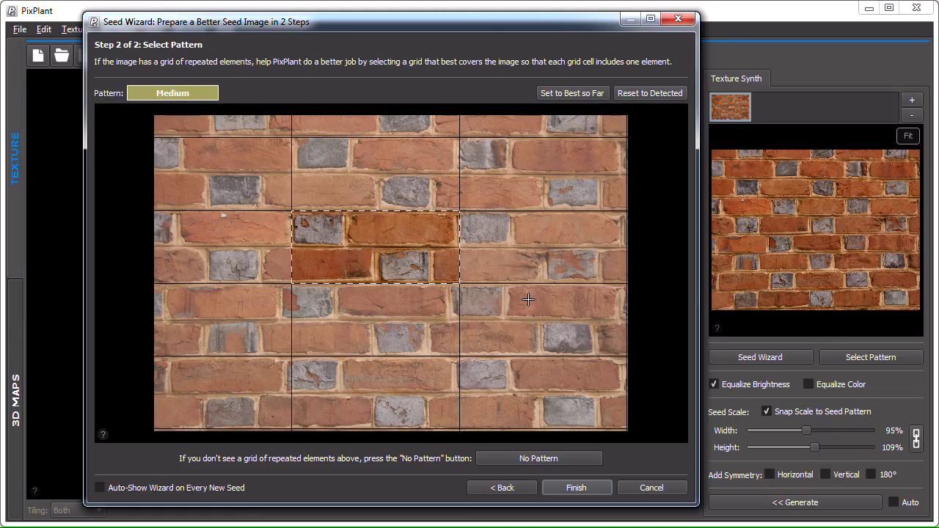
left_click_drag(435, 237, 458, 256)
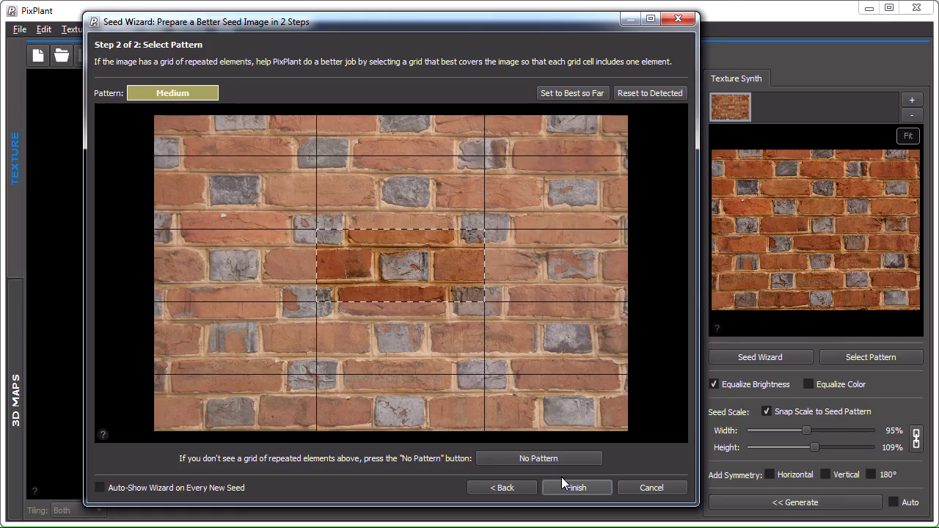
Finish the wizard and generate a 1024 x 1024 brick texture tiling both ways, checking seams
left_click(577, 488)
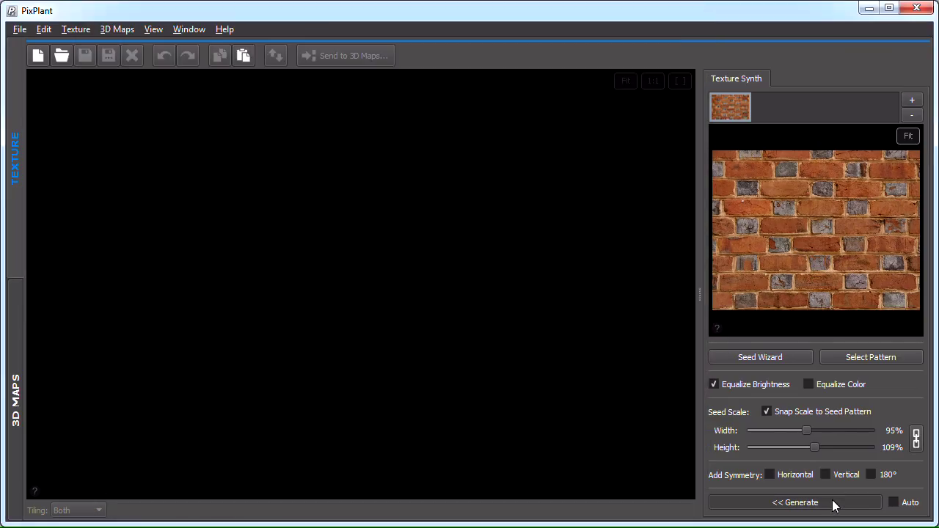
left_click(834, 505)
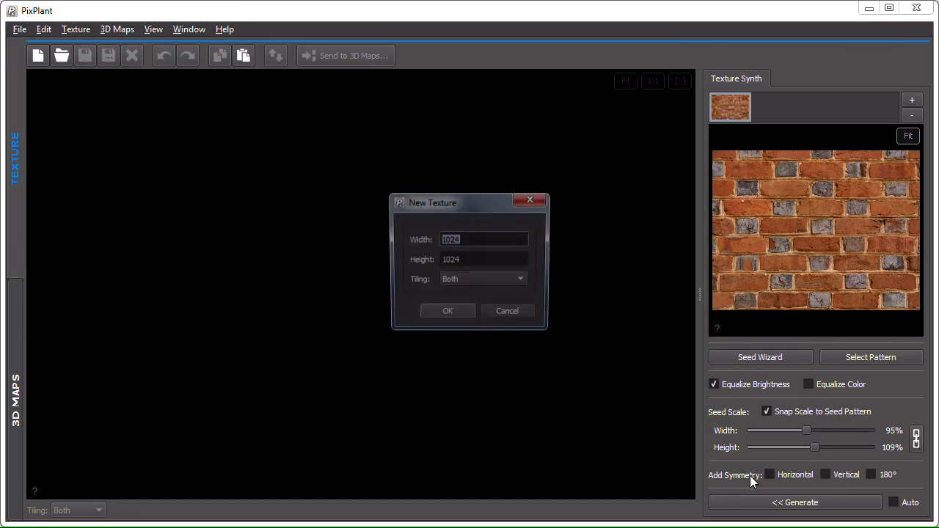
left_click(467, 318)
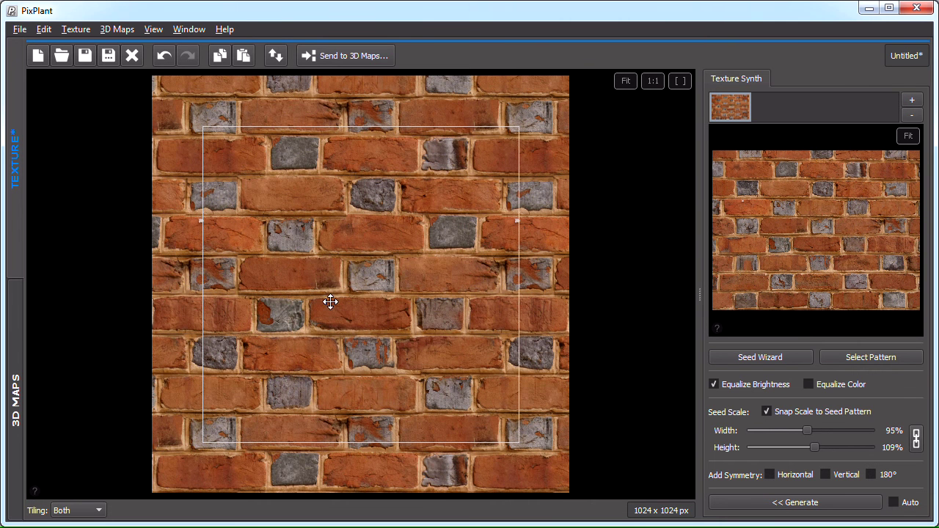
left_click_drag(329, 304, 425, 310)
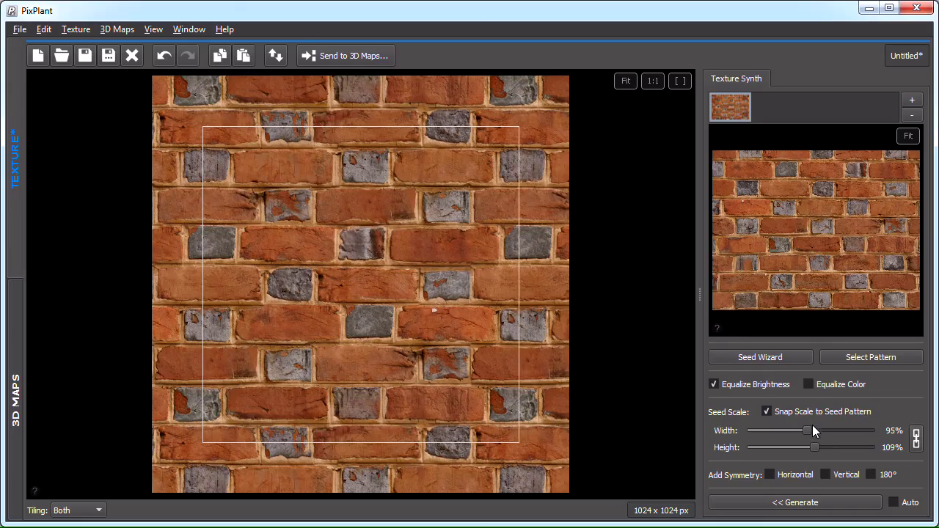
Try smaller and larger seed scales, regenerating each, then regenerate at 95% width, 88% height
left_click_drag(809, 427, 771, 435)
left_click(840, 502)
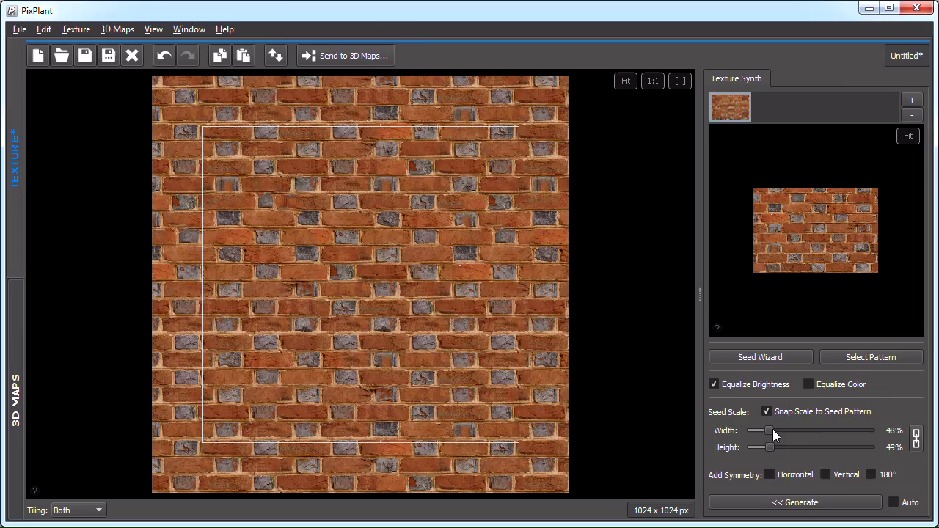
left_click_drag(773, 429, 849, 428)
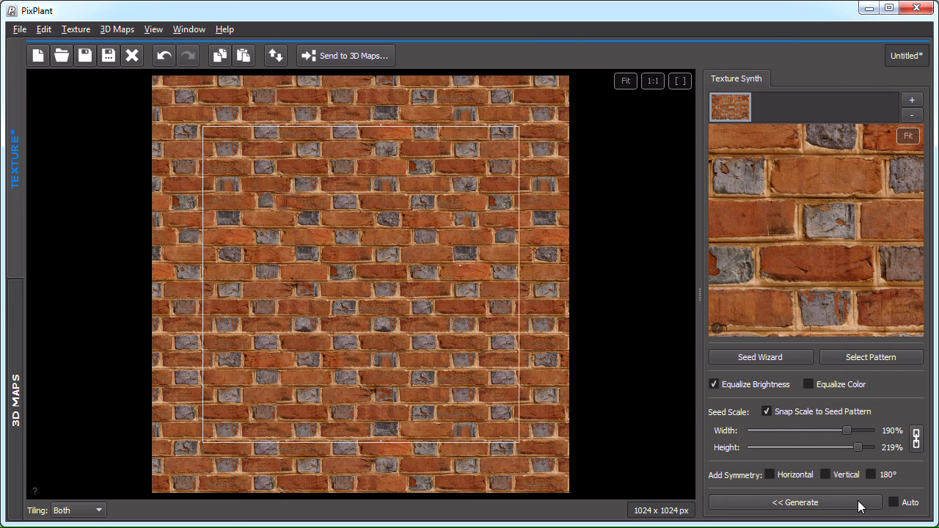
left_click(854, 505)
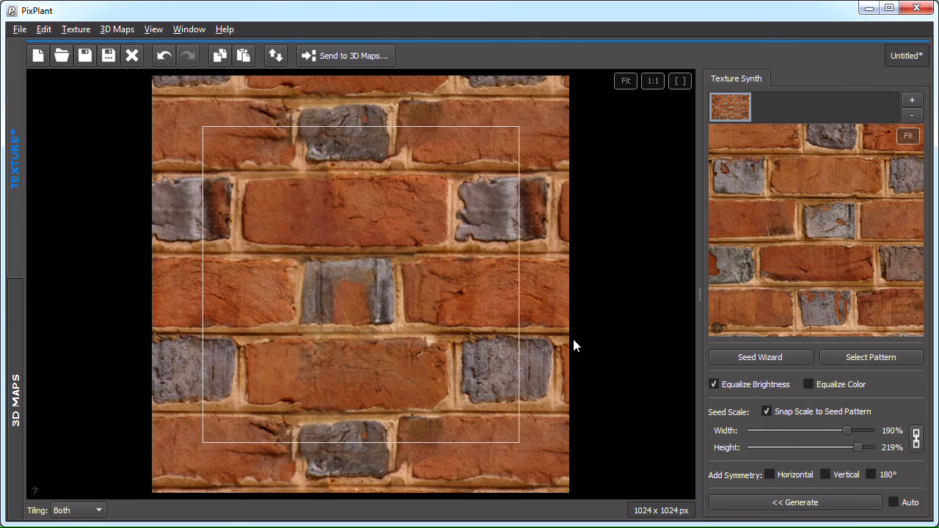
left_click_drag(360, 243, 414, 279)
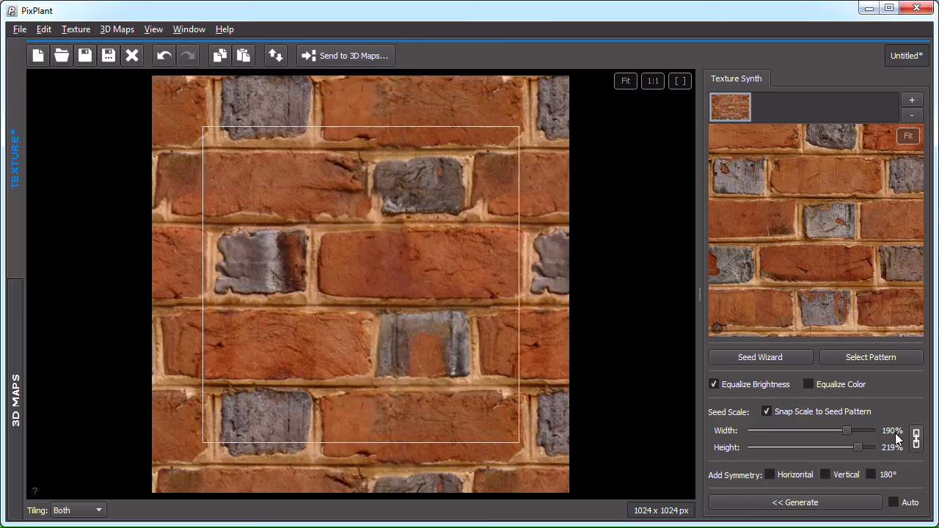
left_click(798, 431)
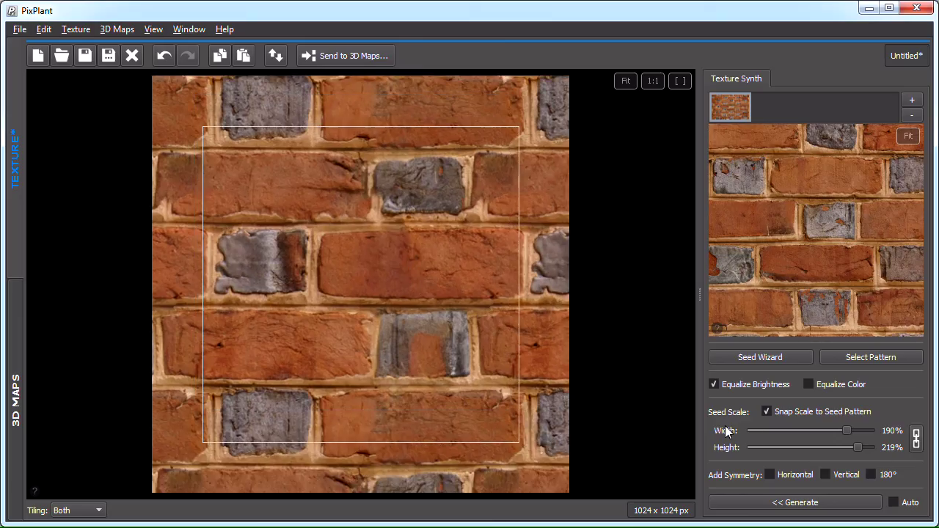
left_click(861, 503)
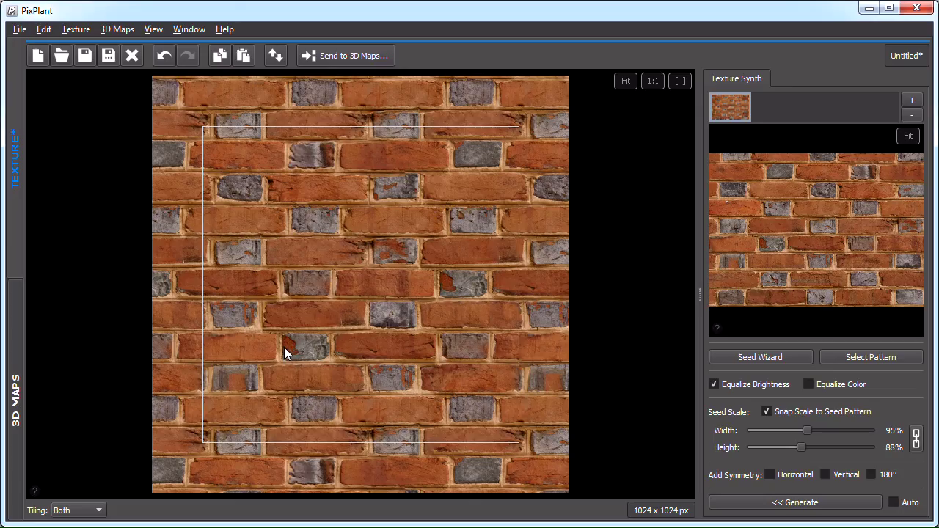
Mark the repeated grey brick, mask it out in the seed, regenerate, and fit the seed view
left_click_drag(273, 321, 328, 373)
scroll(765, 242, "up", 2)
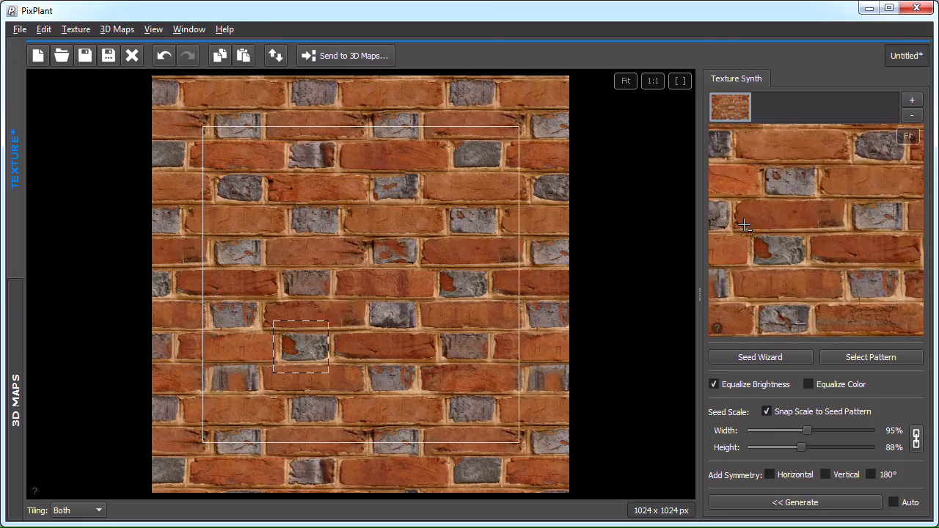
left_click_drag(744, 225, 789, 286)
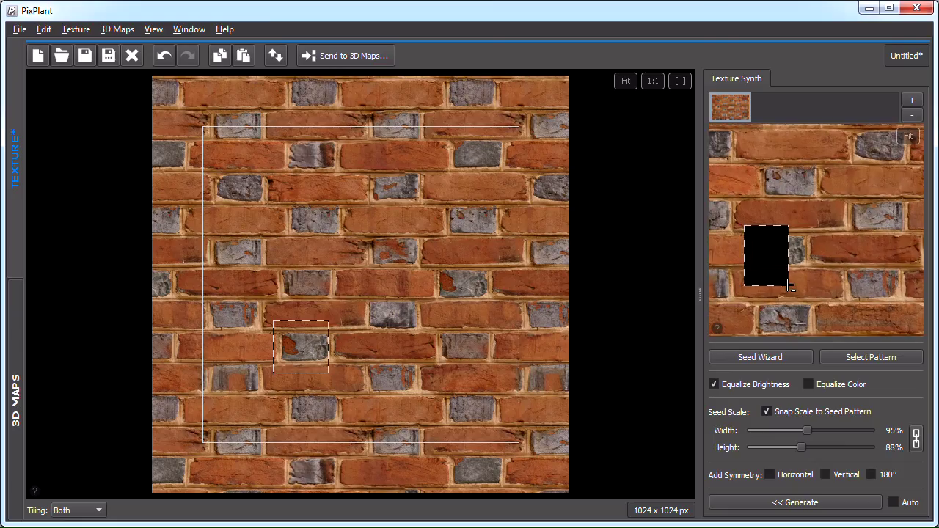
left_click(806, 503)
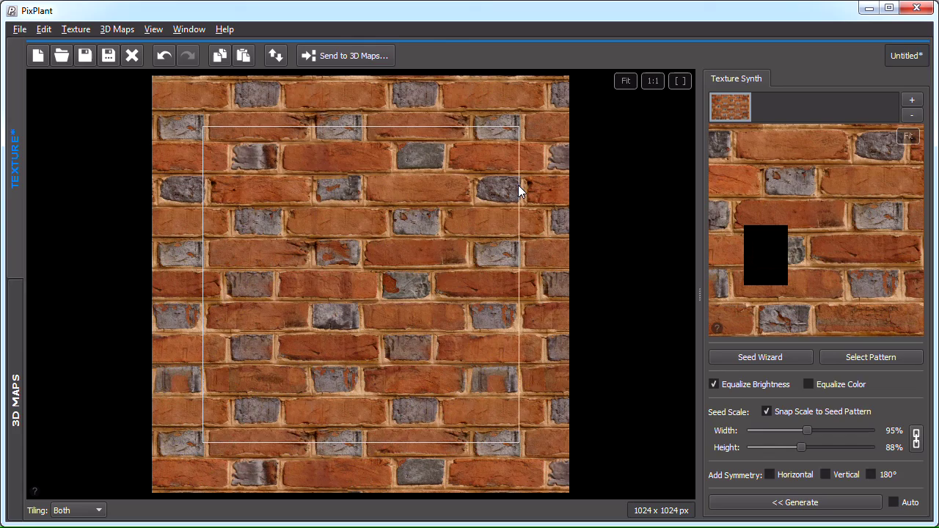
left_click(908, 136)
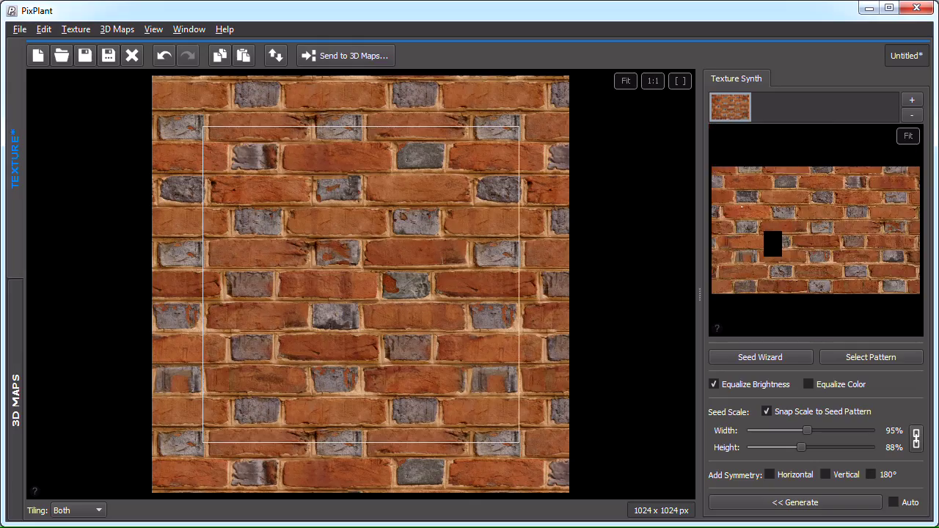